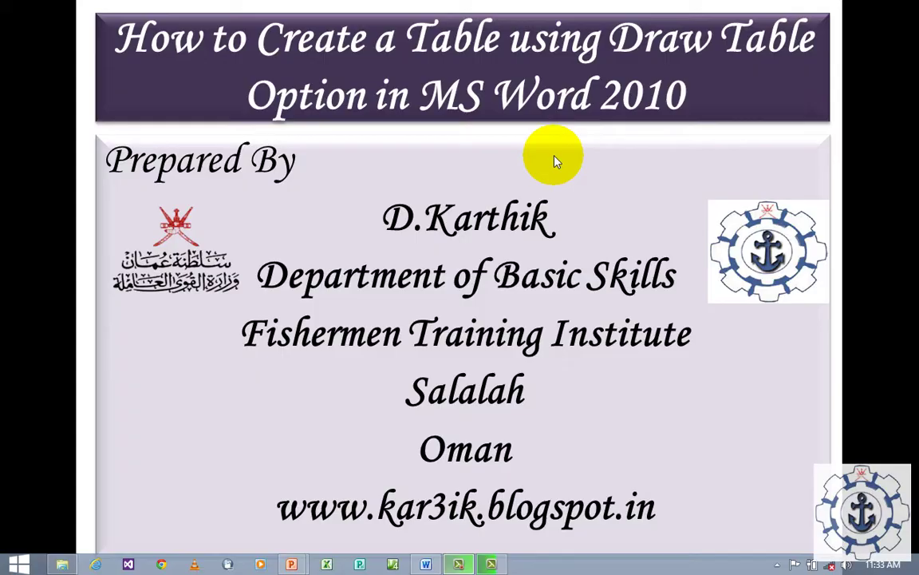
Step: Leave the PowerPoint slideshow and bring up the Start menu's Programs list
key("super")
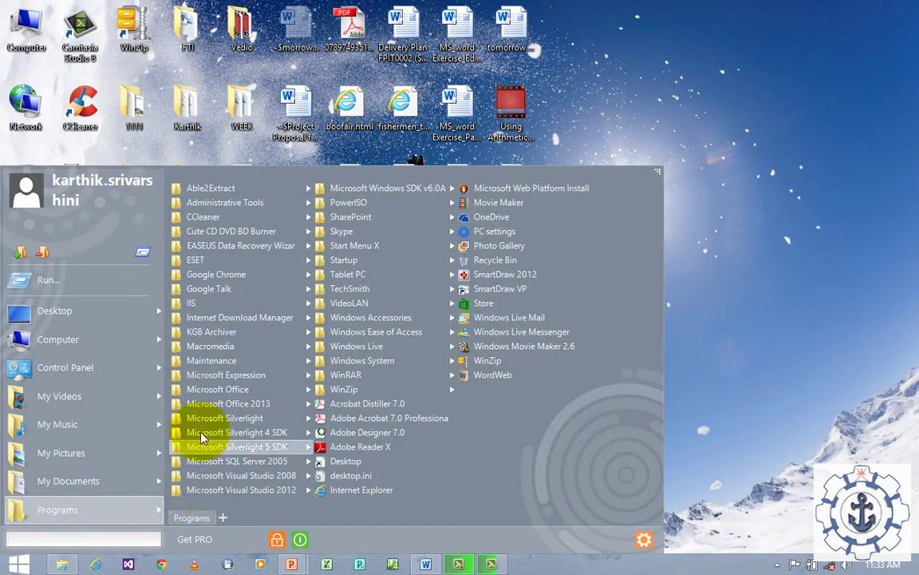
Step: Launch Word 2010 from the Microsoft Office group and maximize its blank document
left_click(219, 389)
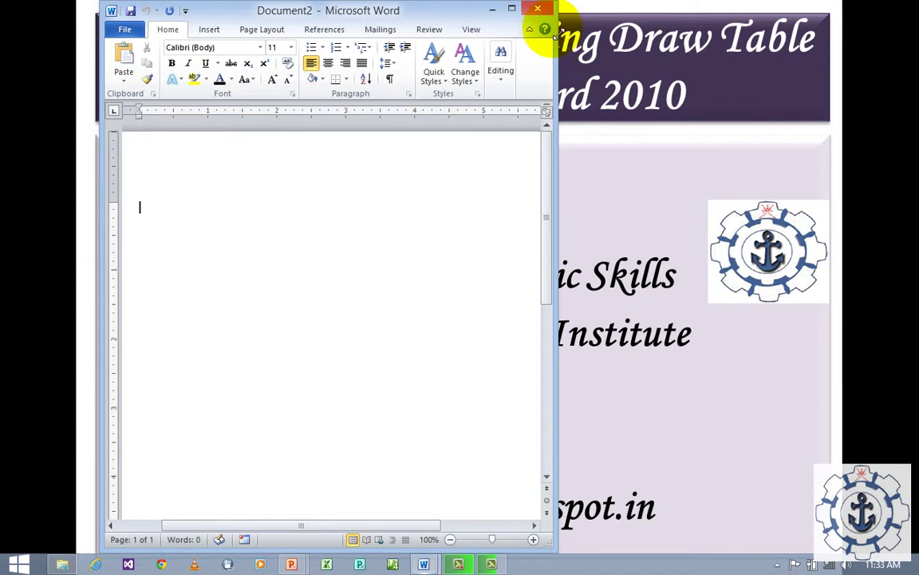
left_click(514, 7)
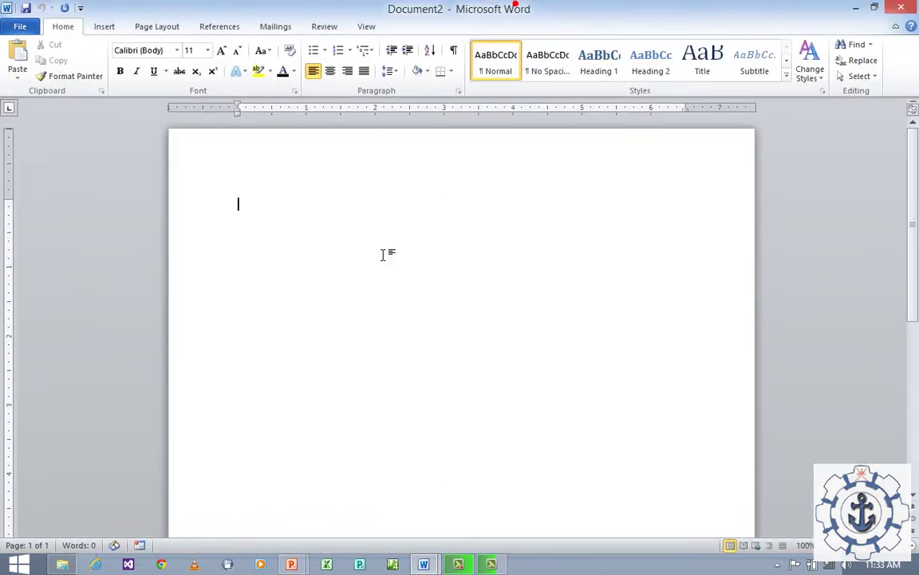
left_click(383, 254)
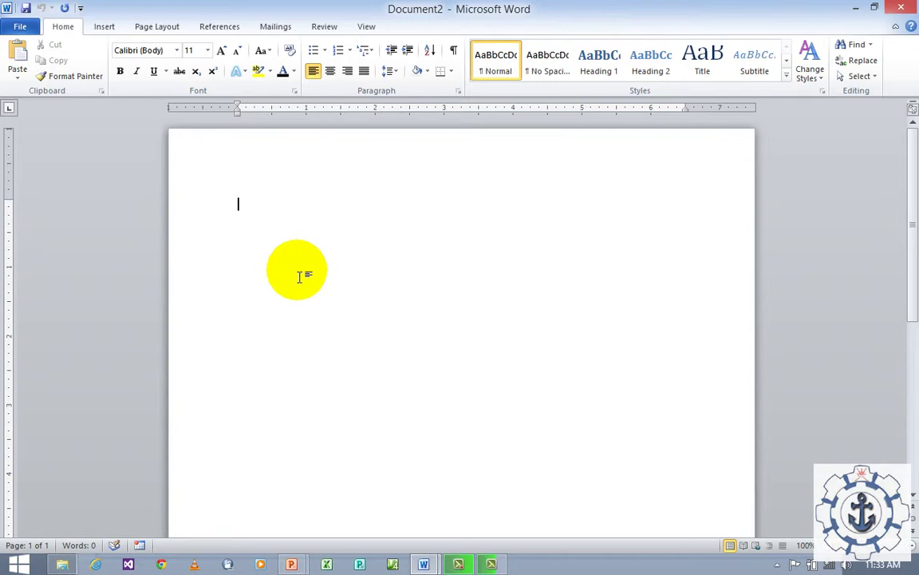
left_click(103, 29)
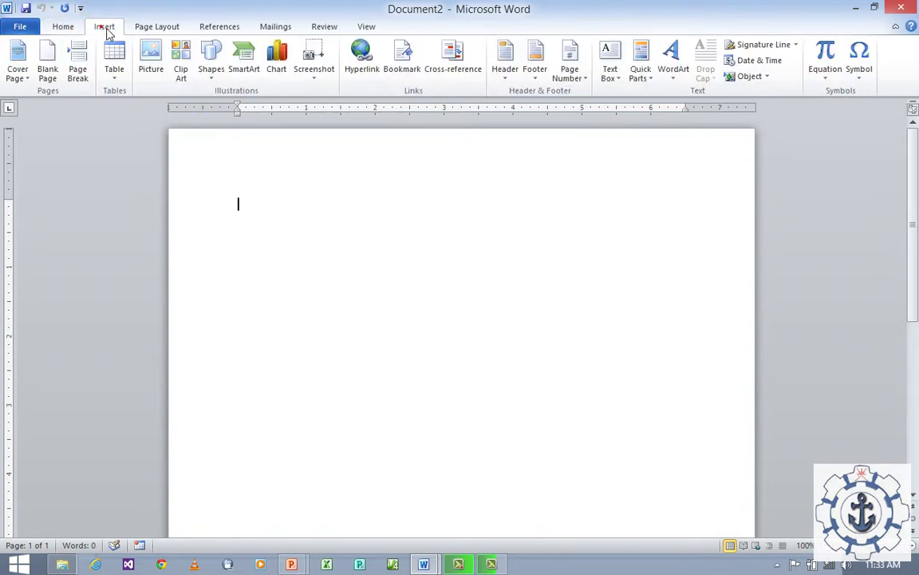
Step: With Draw Table, draw the table's outer rectangle and split off a narrow left column
left_click(114, 80)
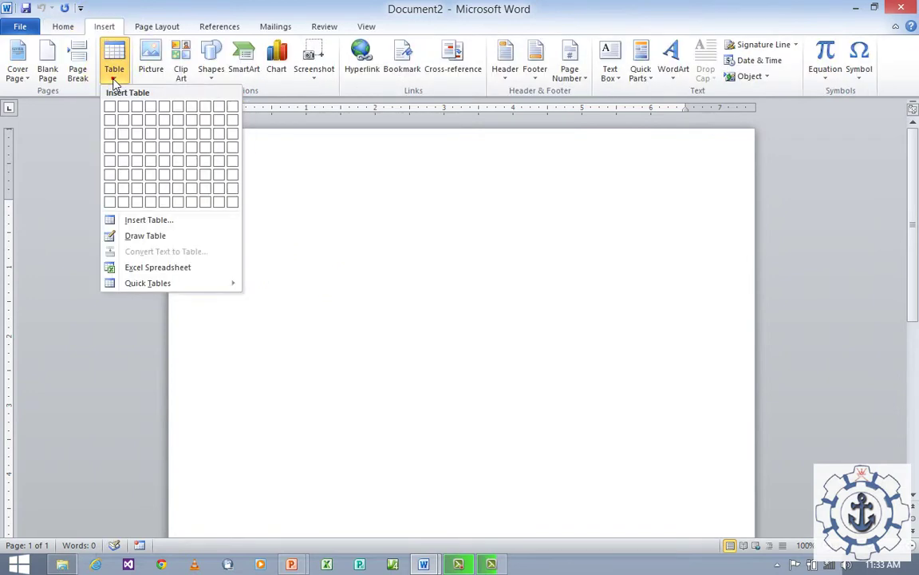
left_click(136, 237)
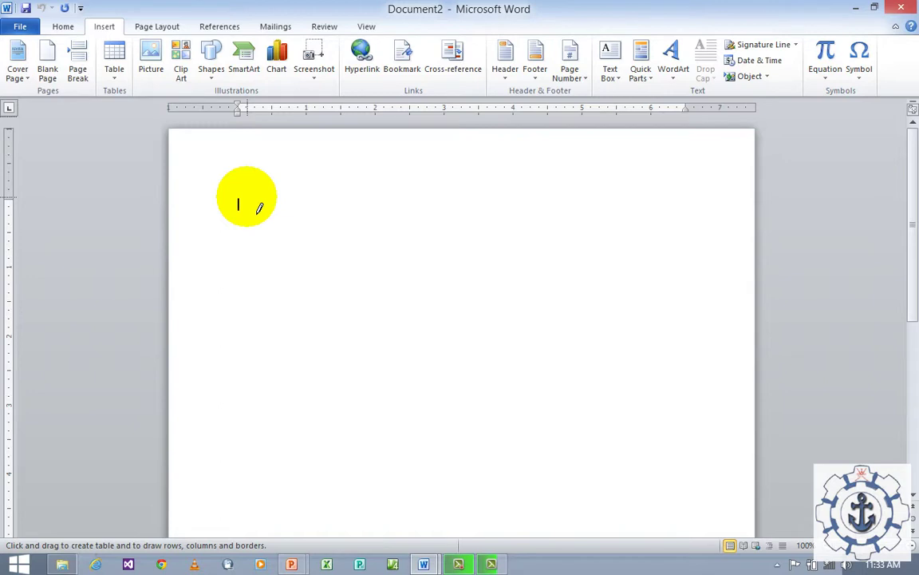
mouse_move(235, 194)
left_mouse_down()
mouse_move(280, 220)
mouse_move(618, 311)
mouse_move(692, 368)
left_mouse_up()
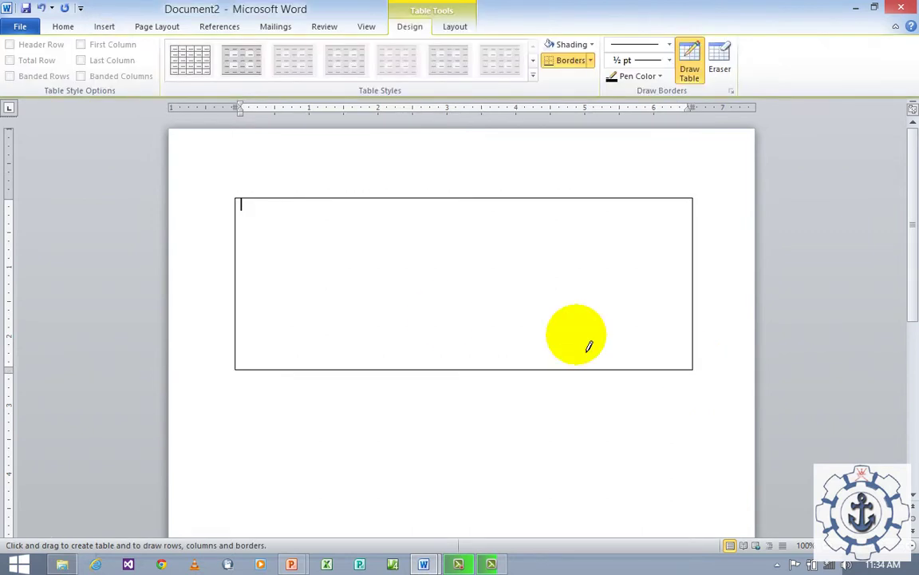
left_click_drag(300, 205, 312, 360)
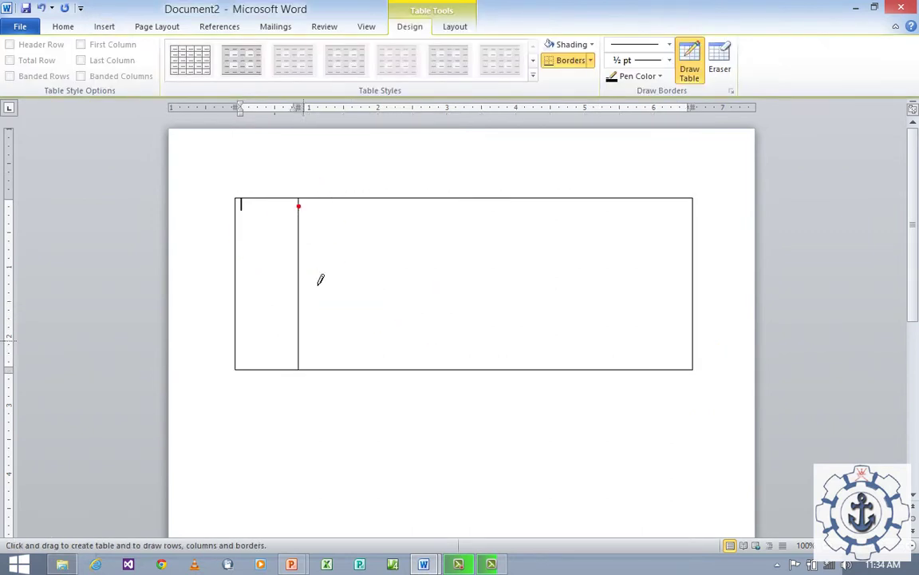
Step: Draw four row borders across the right part of the table
left_click_drag(298, 232, 607, 243)
mouse_move(297, 263)
left_mouse_down()
mouse_move(308, 273)
mouse_move(559, 273)
left_mouse_up()
left_click_drag(302, 308, 590, 309)
left_click_drag(301, 337, 607, 339)
Step: Add three column dividers below the title row, then stop drawing borders
mouse_move(369, 236)
left_mouse_down()
mouse_move(380, 256)
mouse_move(375, 338)
mouse_move(396, 359)
left_mouse_up()
left_click_drag(476, 233, 476, 368)
left_click_drag(595, 233, 595, 369)
left_click(415, 221)
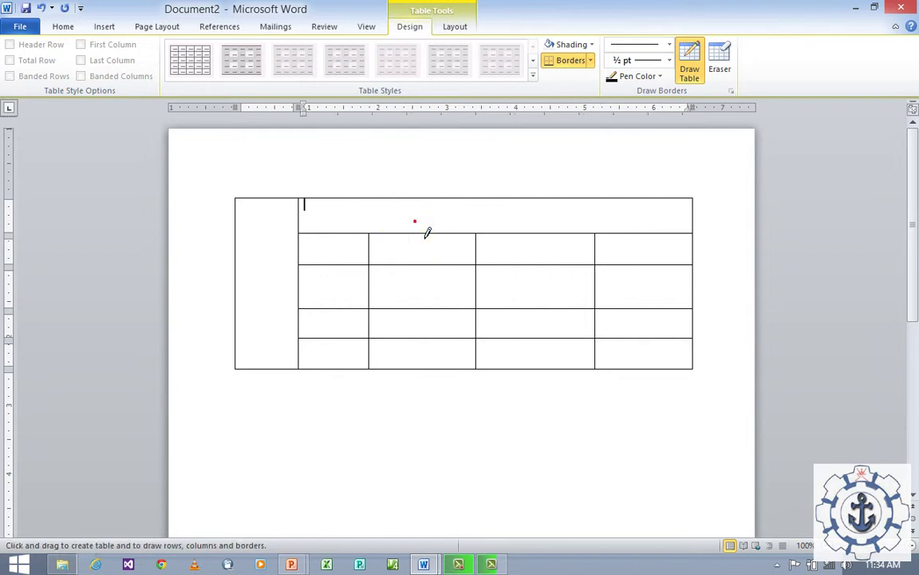
left_click(278, 213)
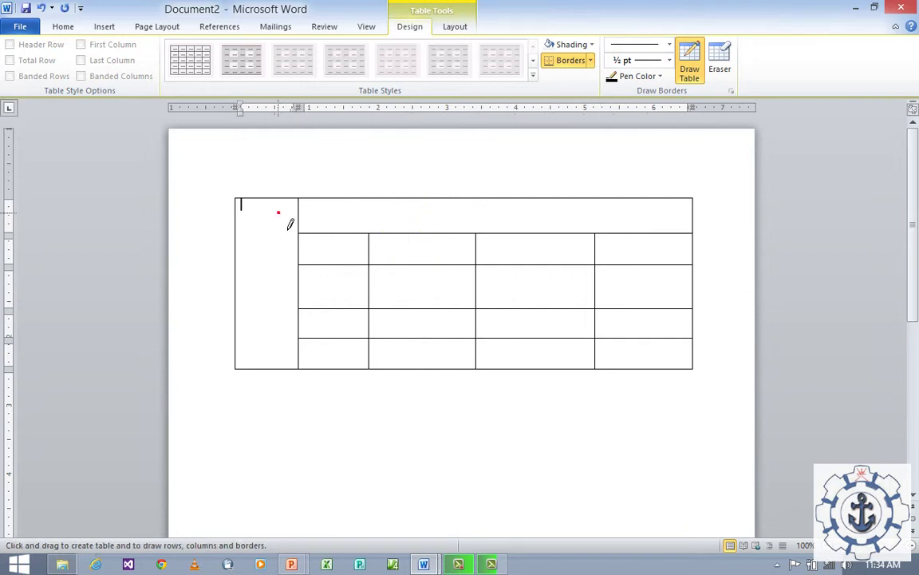
left_click_drag(280, 213, 303, 226)
key("Escape")
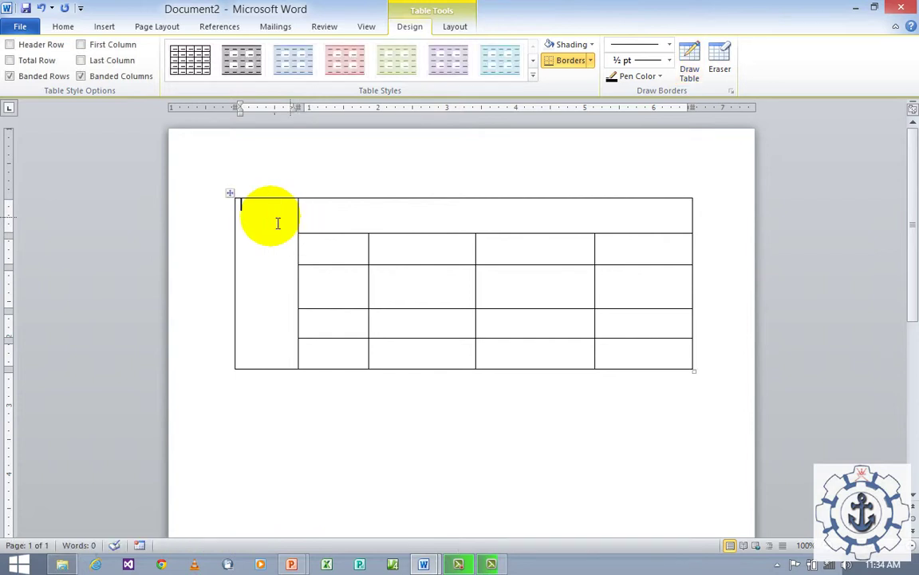
Step: Centre-align the text in every cell of the table
left_click(231, 196)
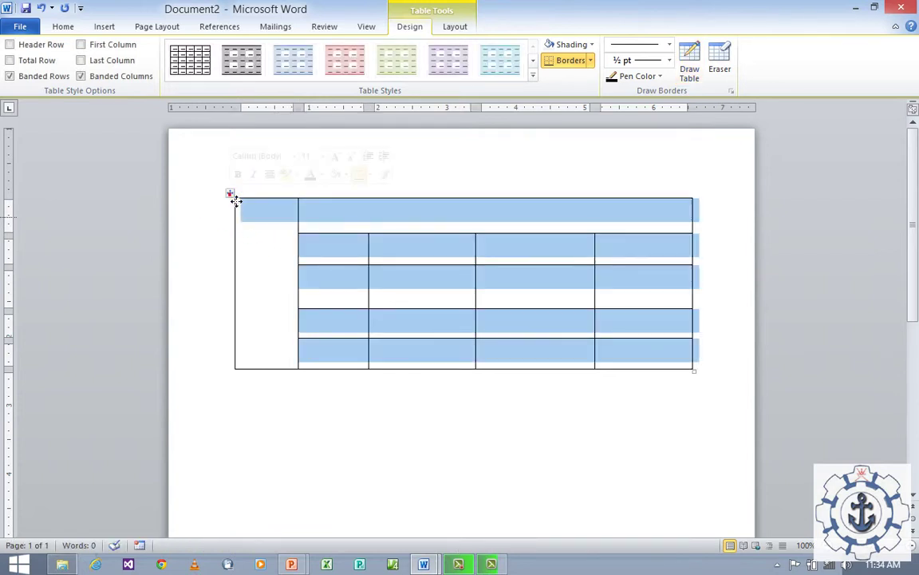
right_click(231, 196)
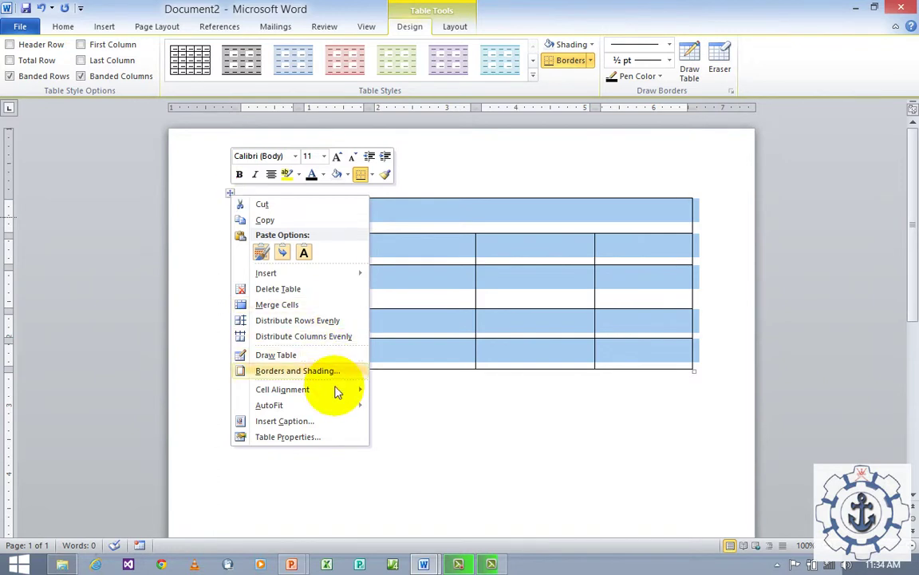
mouse_move(336, 397)
left_click(391, 404)
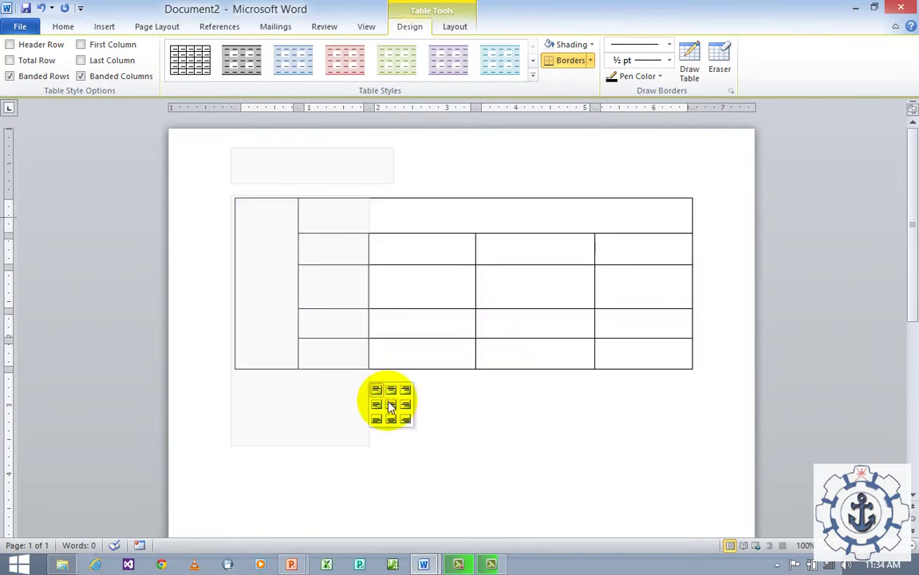
Step: Type the title 'Student mark Sheet' in the top title cell
left_click(345, 221)
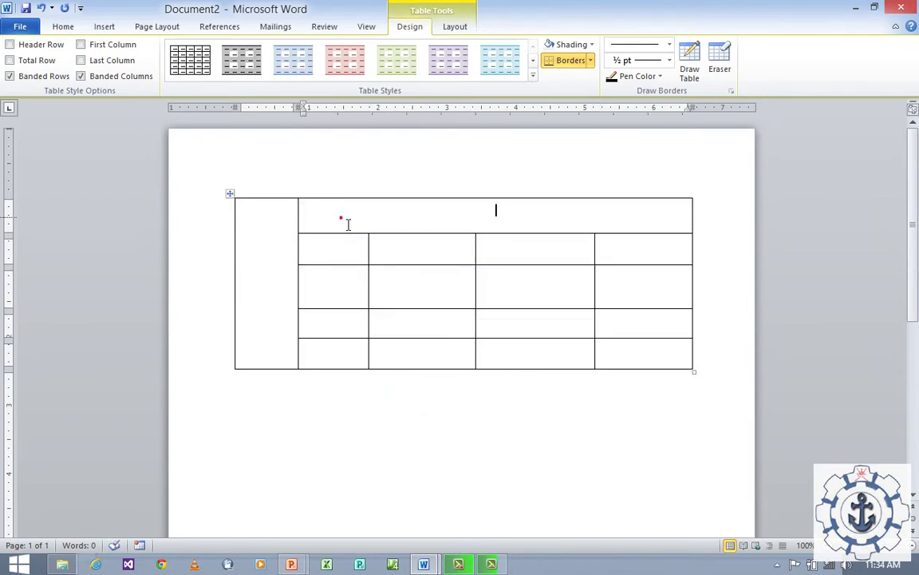
type("Student")
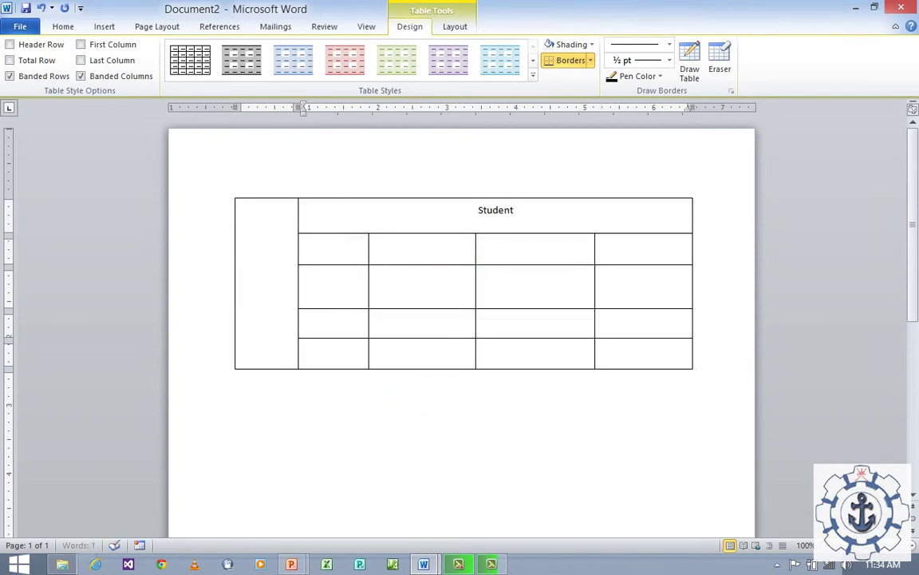
type(" marks")
key("BackSpace")
type("Sheet")
Step: Enter the column headers S.No, Name, Total and Specialization
left_click(267, 277)
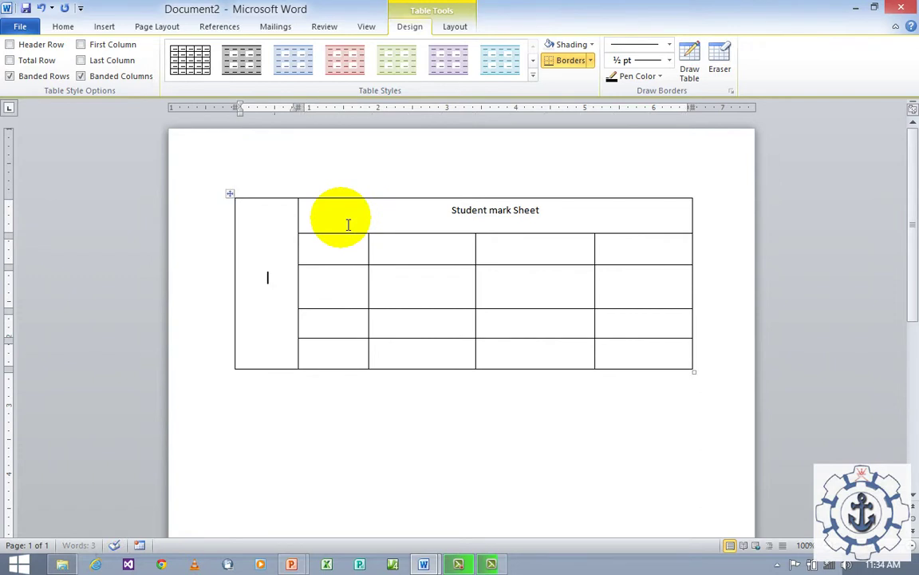
left_click(332, 249)
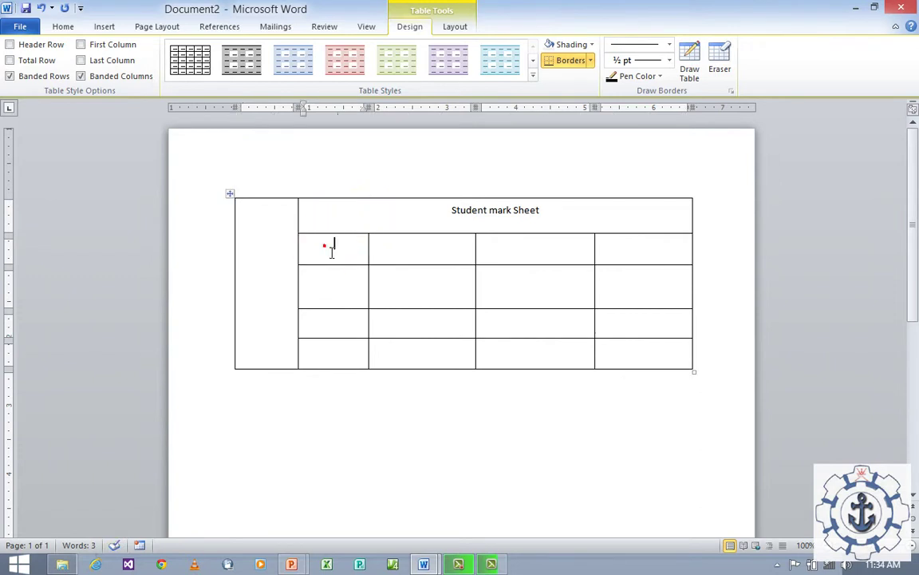
type("S.No")
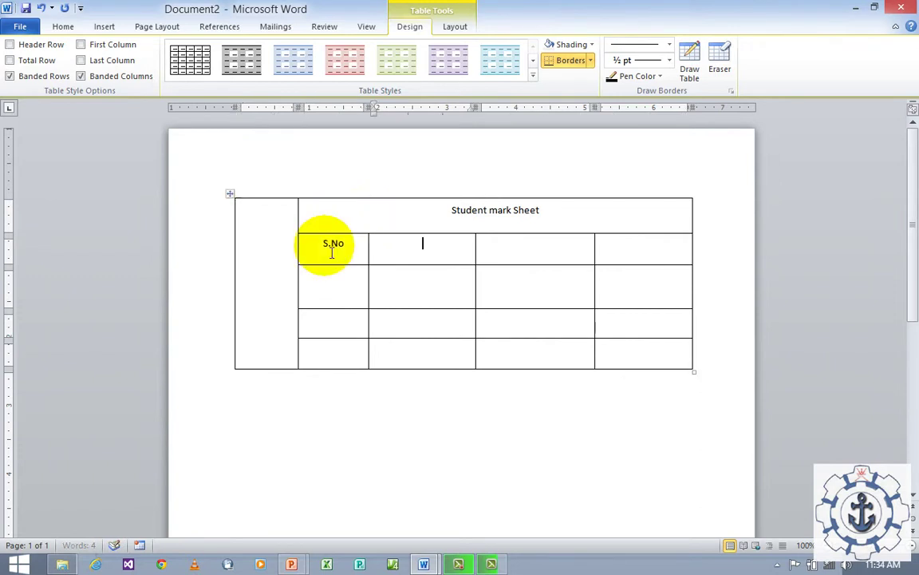
key("Tab")
type("Name")
key("Tab")
type("T")
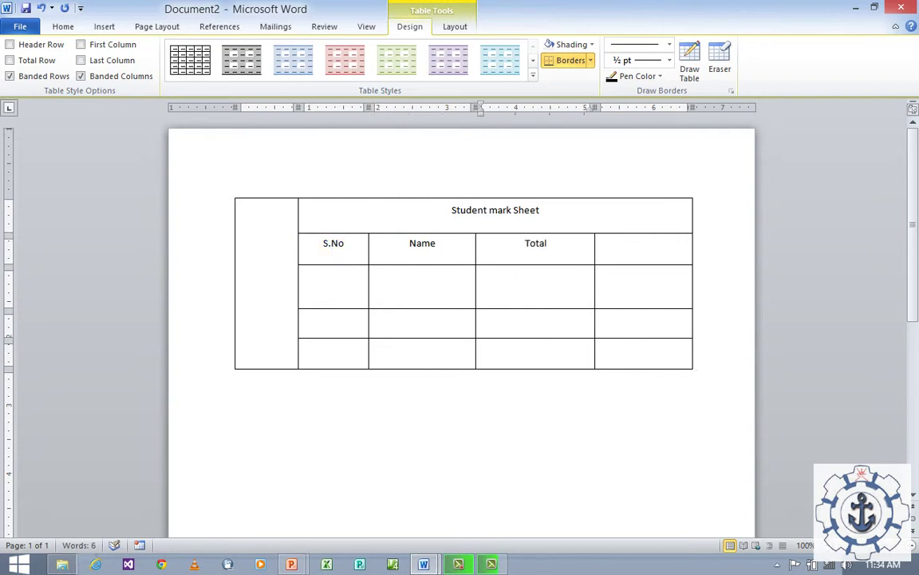
key("Tab")
type("R")
type("Spe")
type("cia")
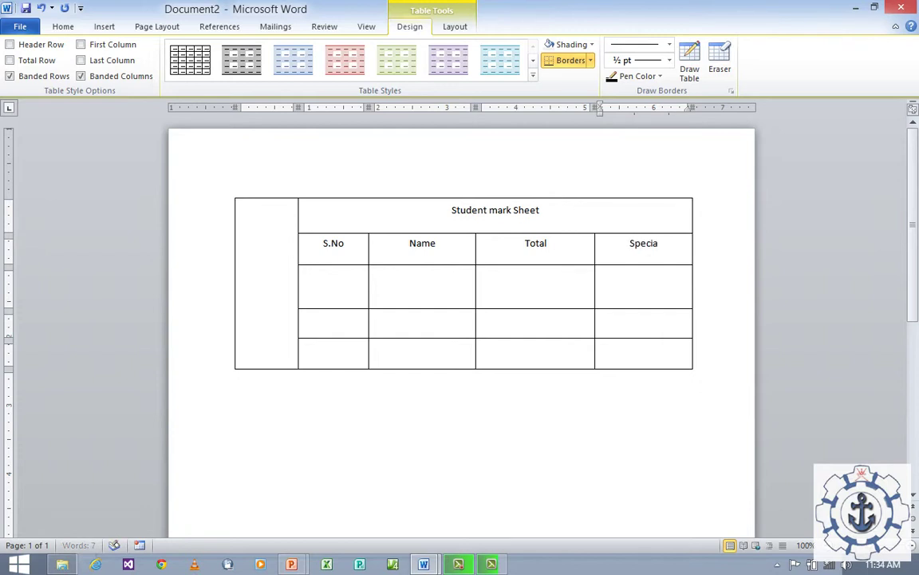
type("lization")
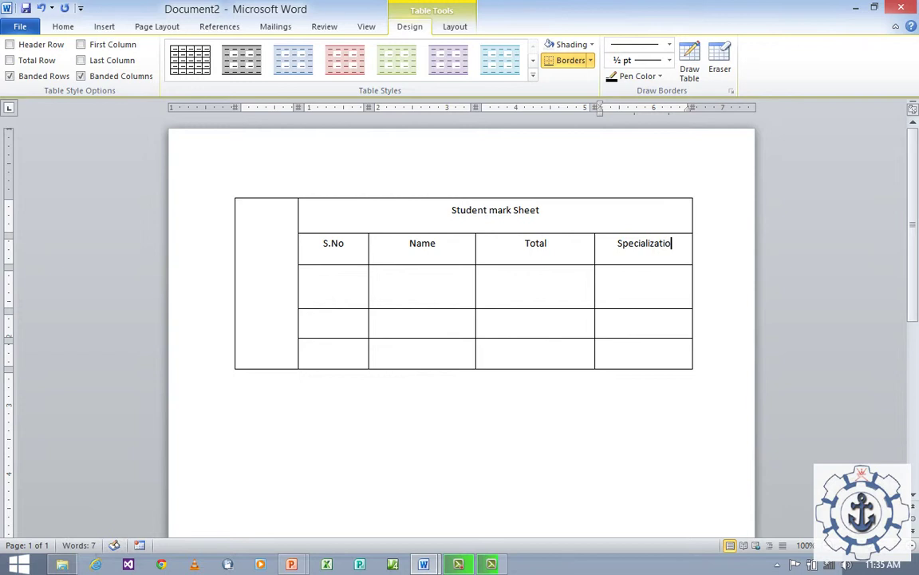
Step: Number the rows 1, 2 and 3 in the S.No column
left_click(331, 289)
type("1")
key("Down")
type("2")
key("Down")
type("3")
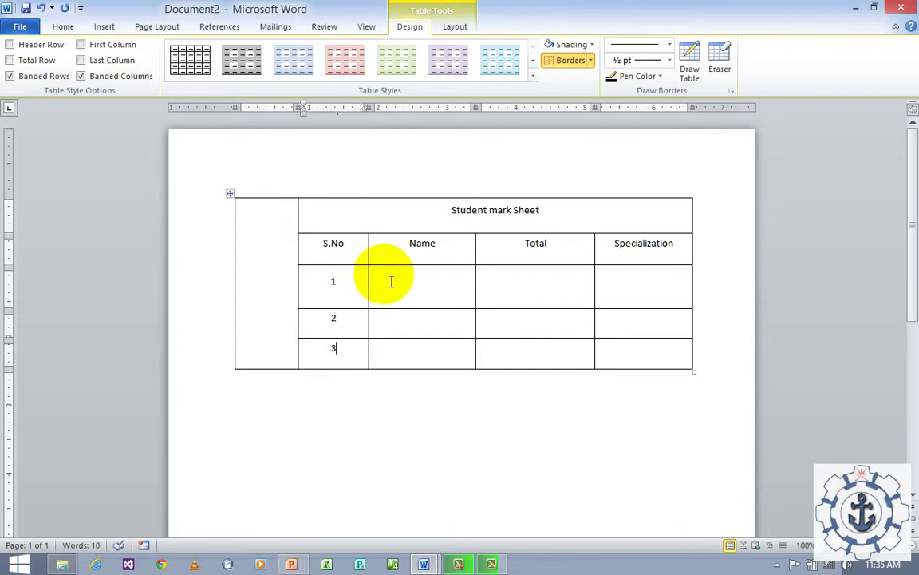
Step: Enter the names AAA, BBB and CCC in the Name column
left_click(387, 279)
type("AAA")
left_click(423, 321)
type("BBB")
left_click(427, 359)
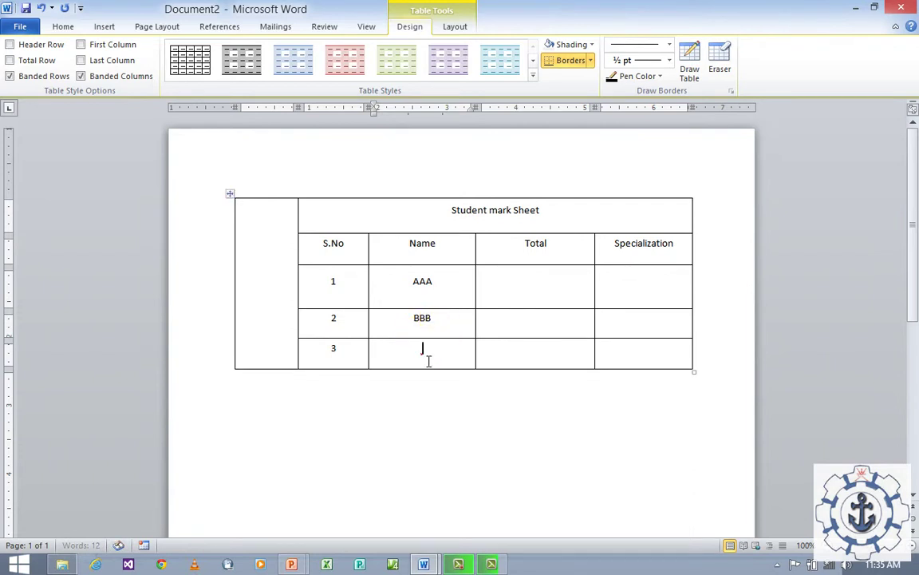
left_click(421, 351)
type("CCC")
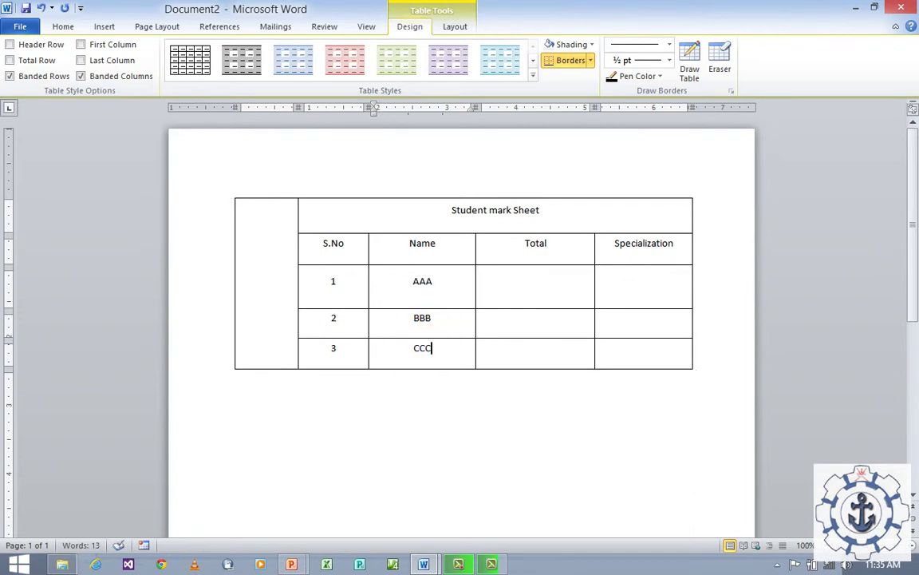
Step: Enter the totals 89, 96 and 99 in the Total column
left_click(518, 286)
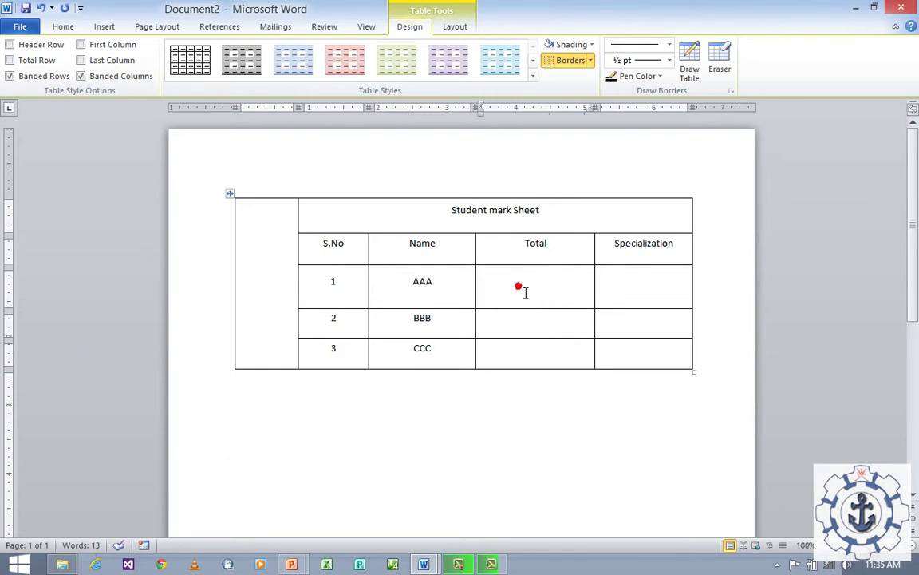
type("89")
key("Down")
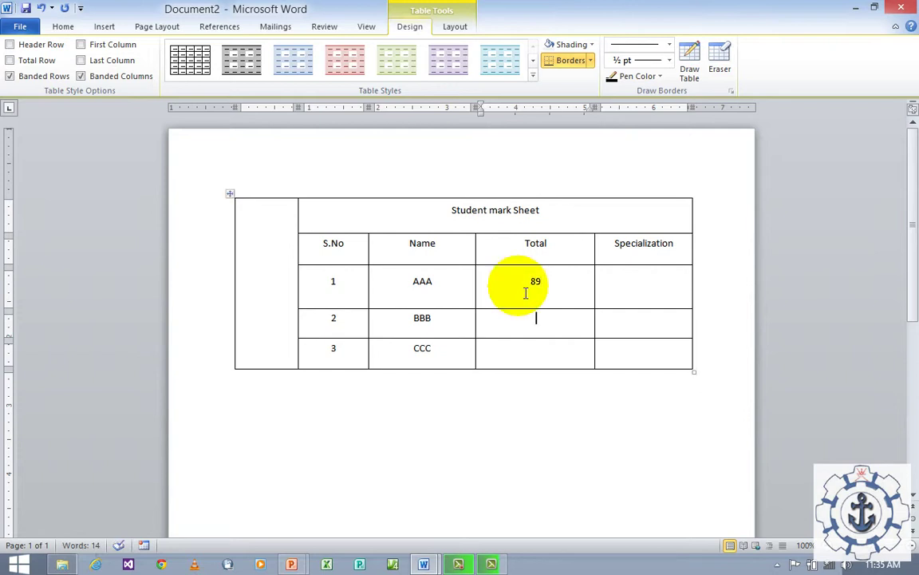
type("9")
key("Down")
type("99")
key("Up")
type("6")
Step: Enter specializations Electrical (spelling corrected), IT and Math, then type the institute name in the left cell
left_click(613, 286)
type("Elec")
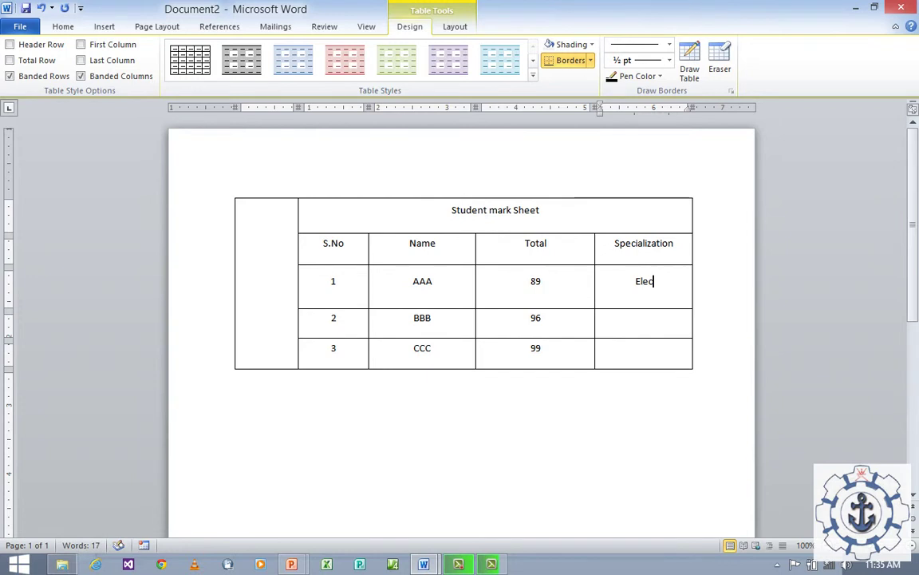
type("tical")
right_click(642, 287)
left_click(716, 296)
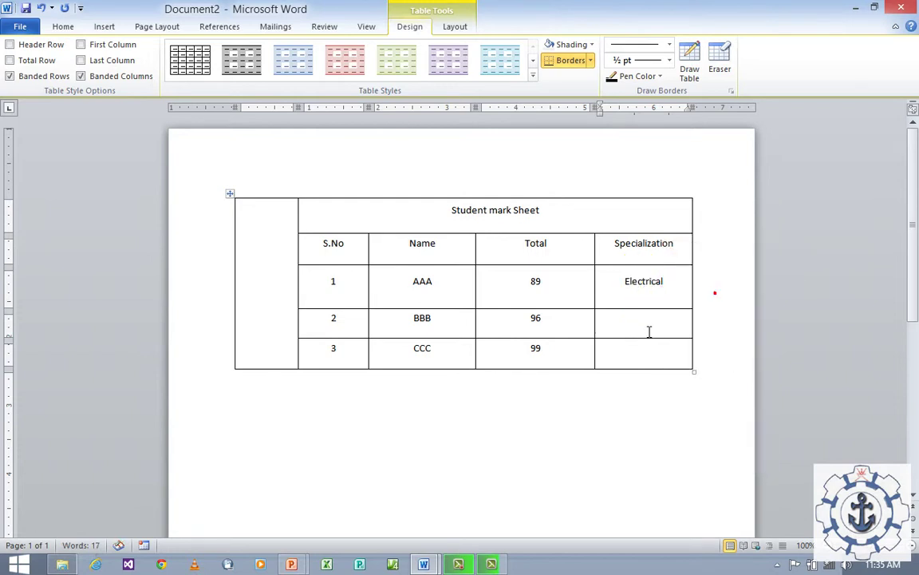
left_click(649, 330)
type("IT")
key("Down")
type("Mat")
left_click(271, 309)
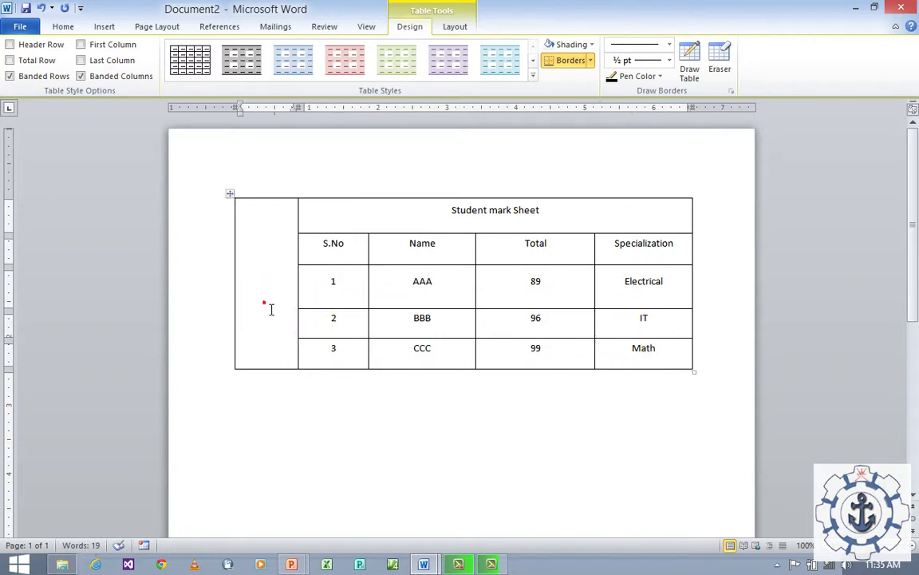
type("Fishermen Training")
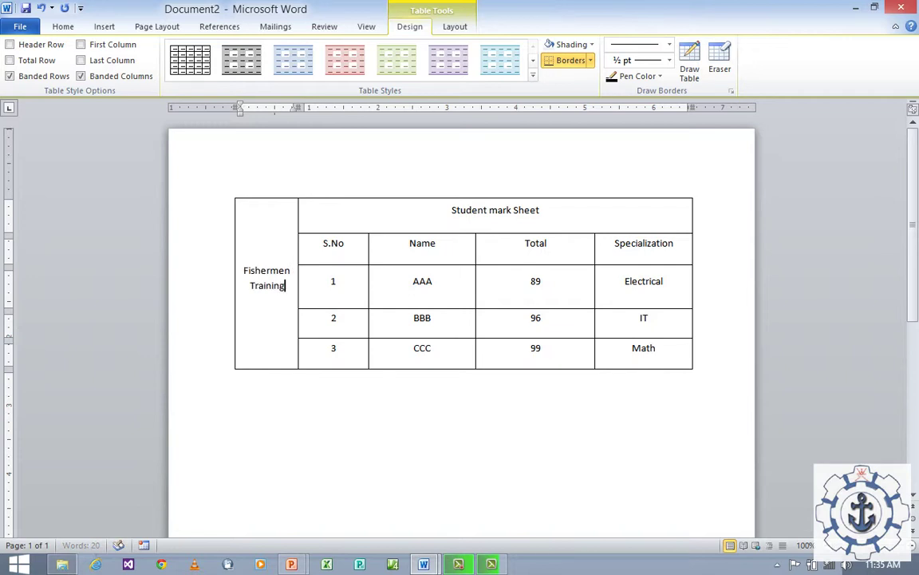
type(" Instit")
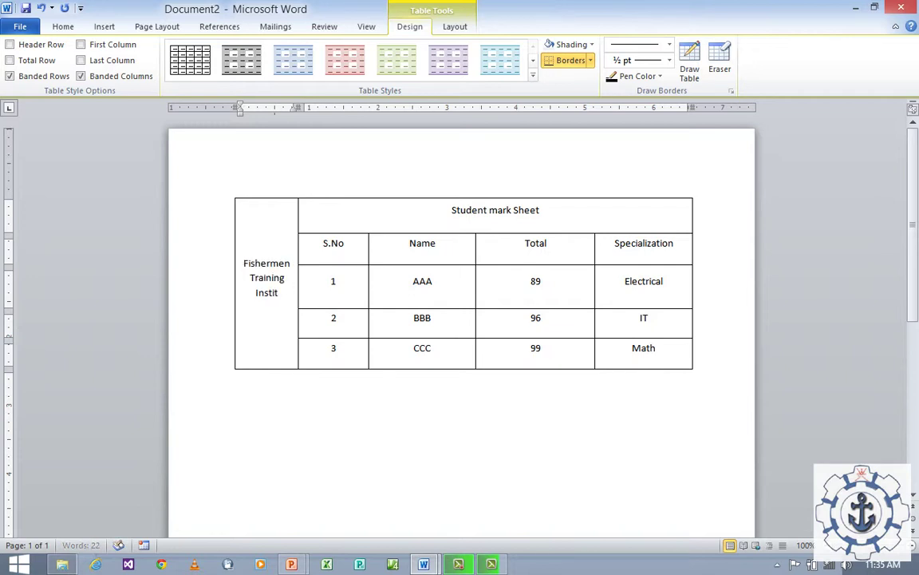
type("ute - Salalah")
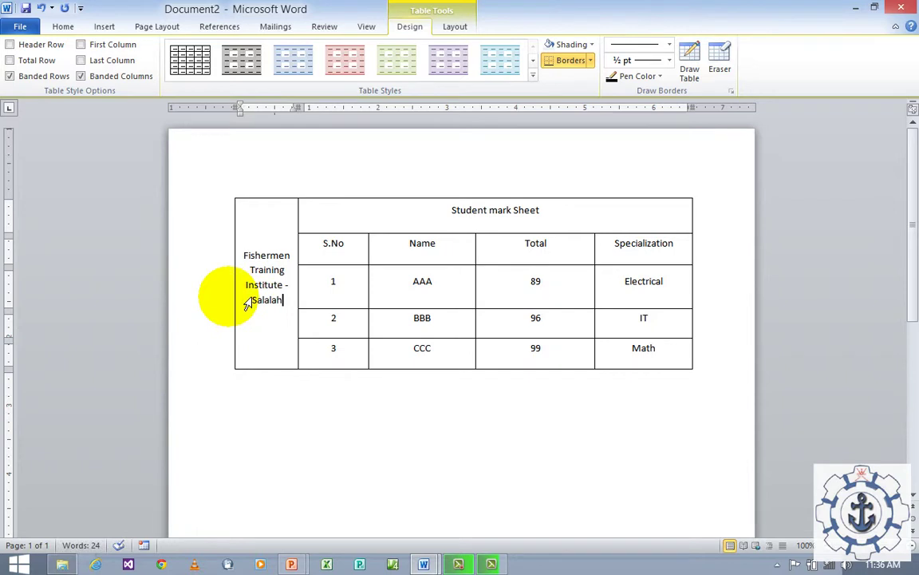
Step: Keep the caret inside the 'Fishermen Training Institute - Salalah' cell
left_click(255, 351)
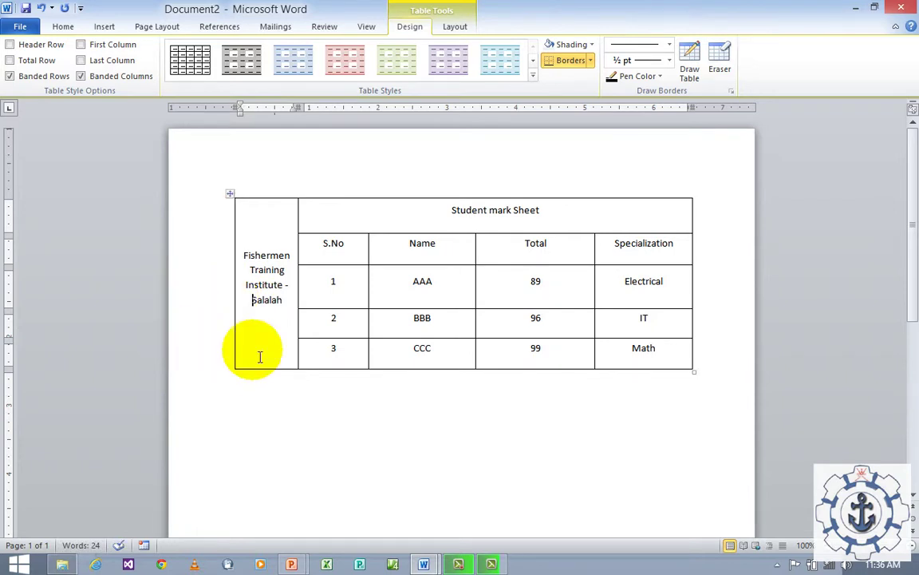
Step: Rotate the institute name's text direction so it reads bottom to top
left_click(454, 27)
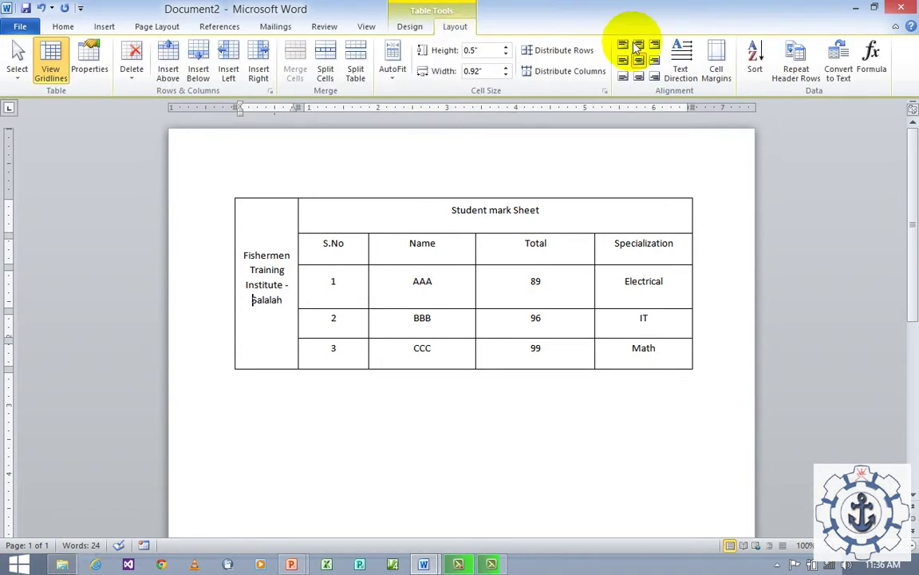
left_click(683, 63)
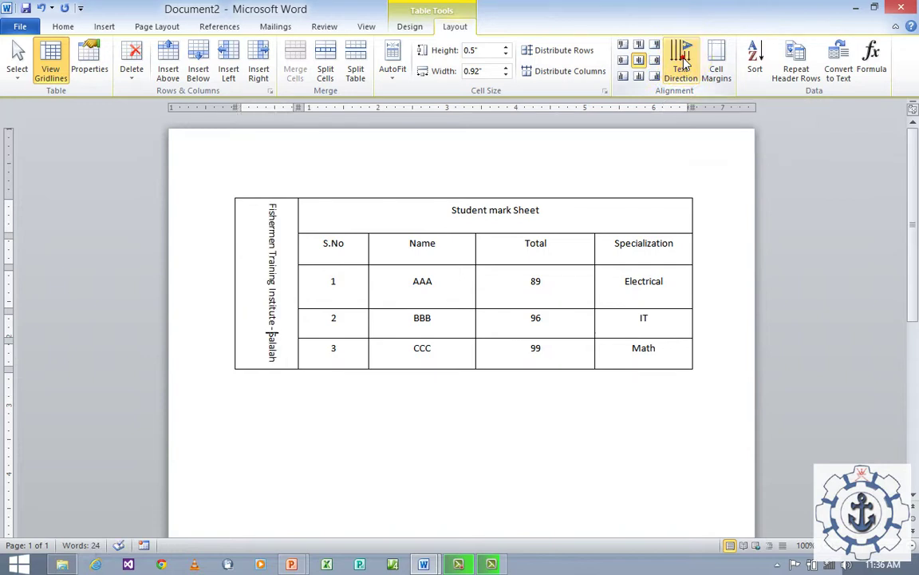
left_click(684, 63)
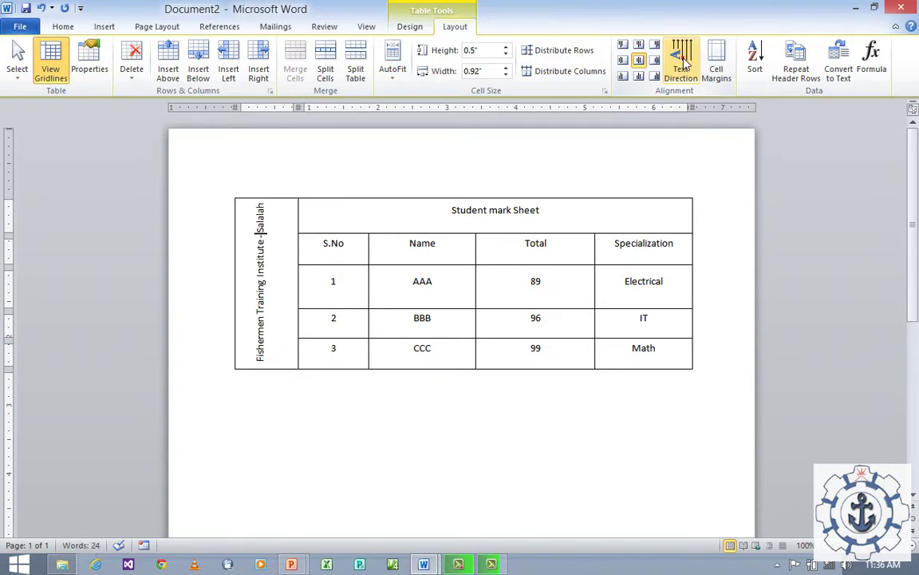
Step: Select the whole rotated institute name text
left_click(248, 361)
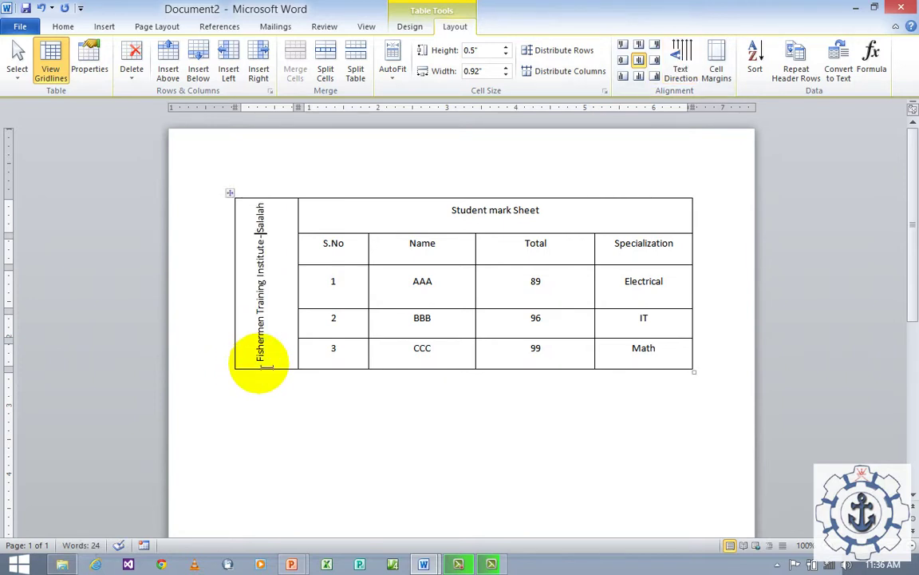
left_click_drag(257, 359, 260, 206)
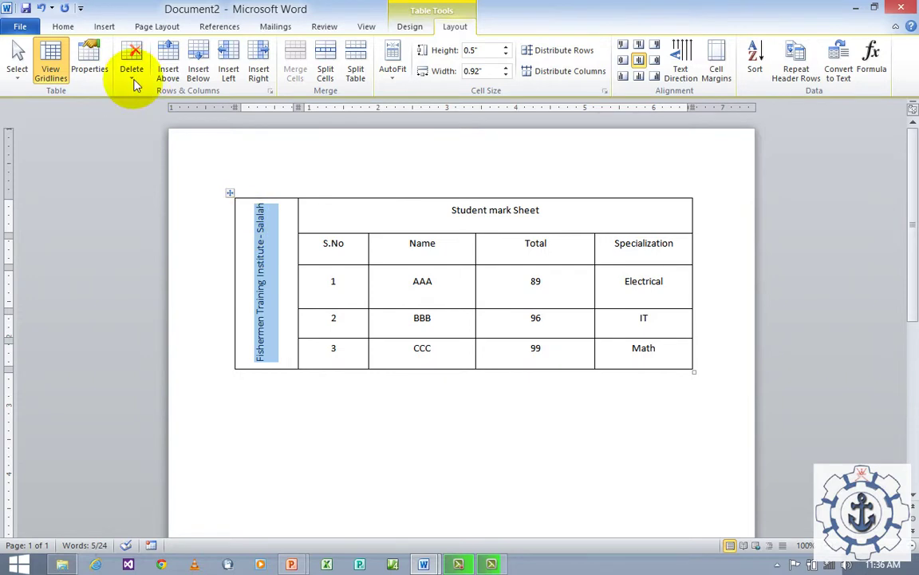
left_click(63, 27)
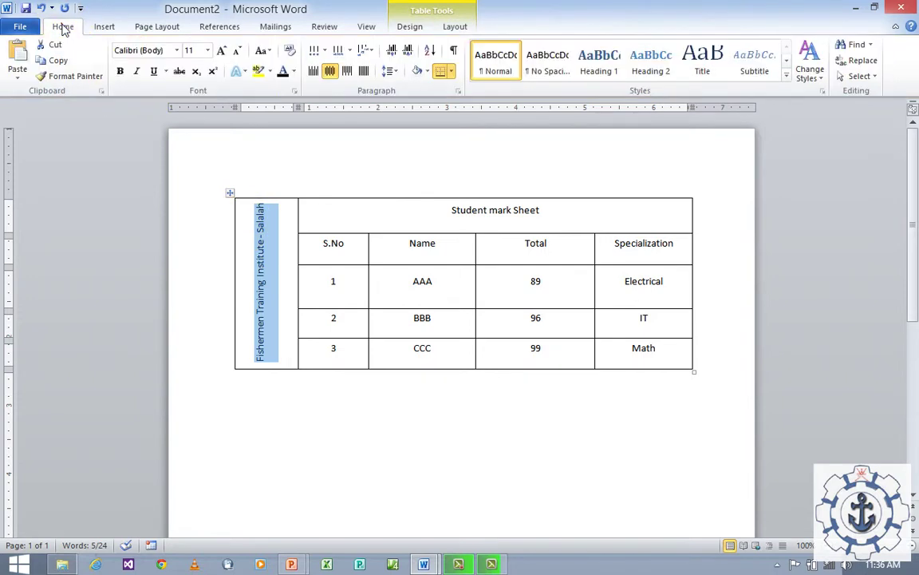
left_click(176, 50)
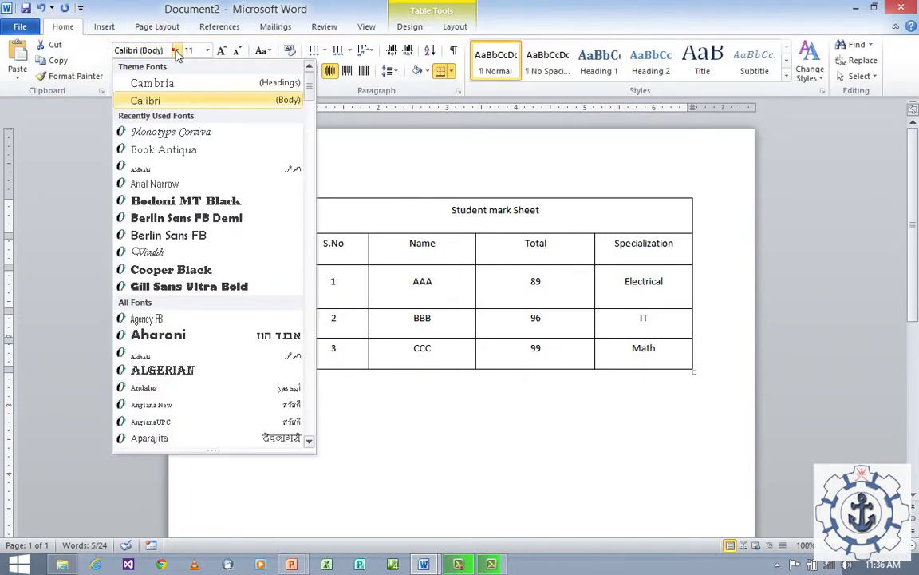
Step: Format the institute name as Monotype Corsiva, 14 pt, bold
left_click(206, 133)
left_click(208, 51)
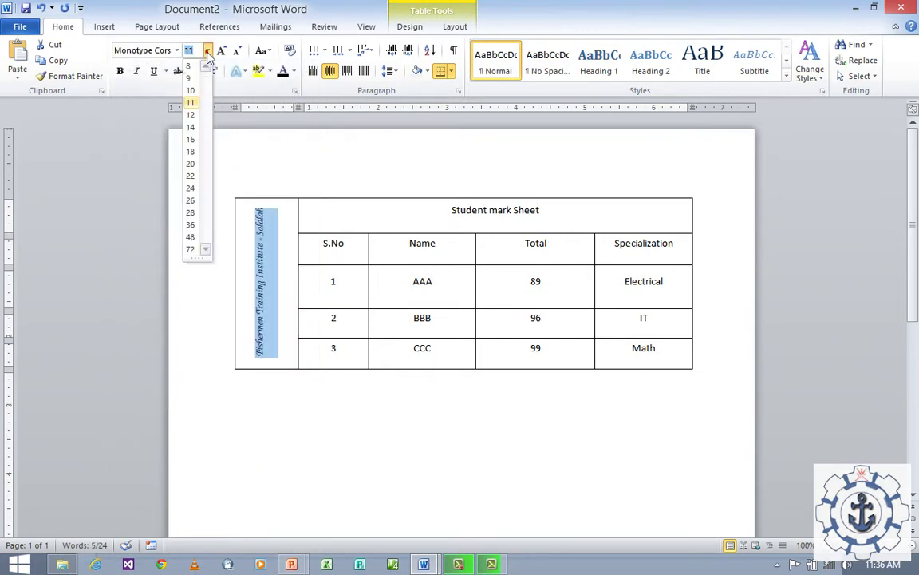
left_click(200, 128)
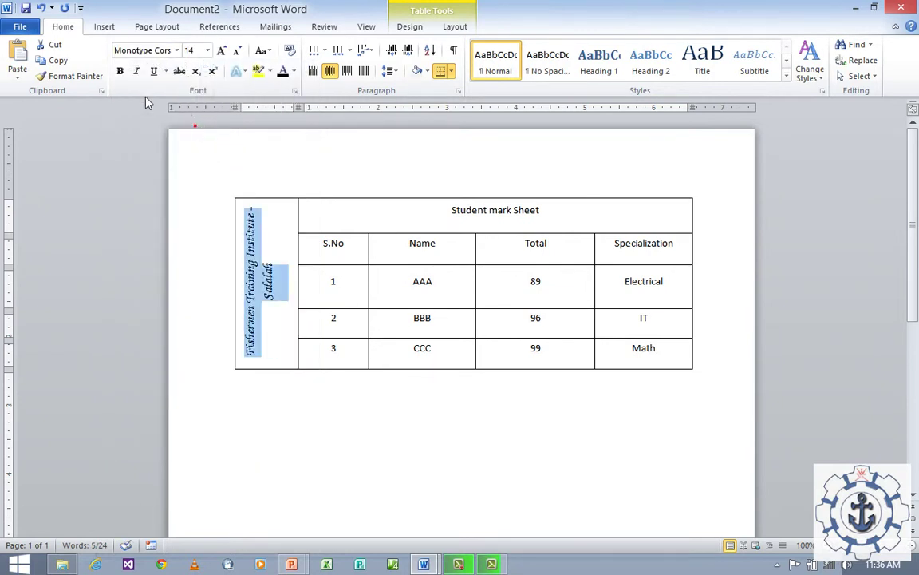
left_click(120, 72)
left_click(351, 260)
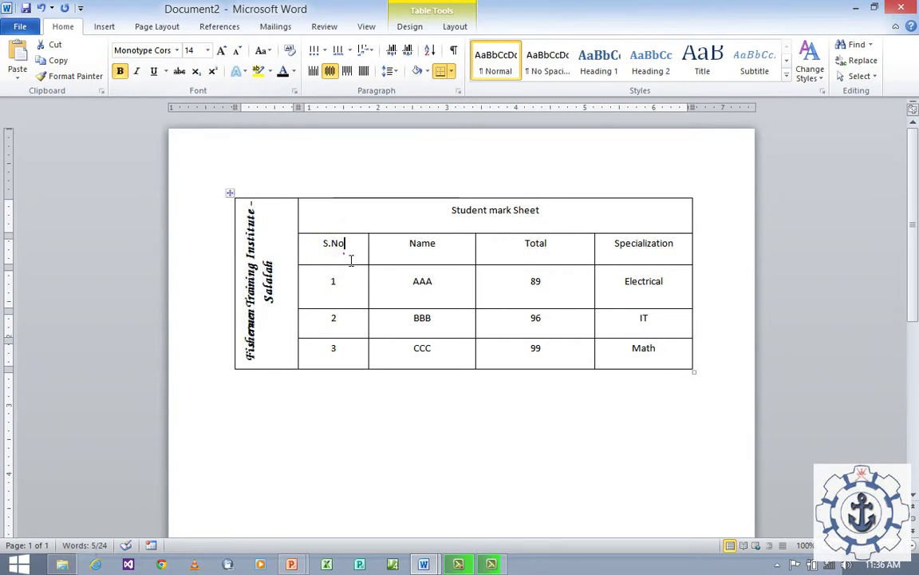
Step: Set the rest of the table's text to Book Antiqua, 14 pt
left_click_drag(385, 217, 624, 357)
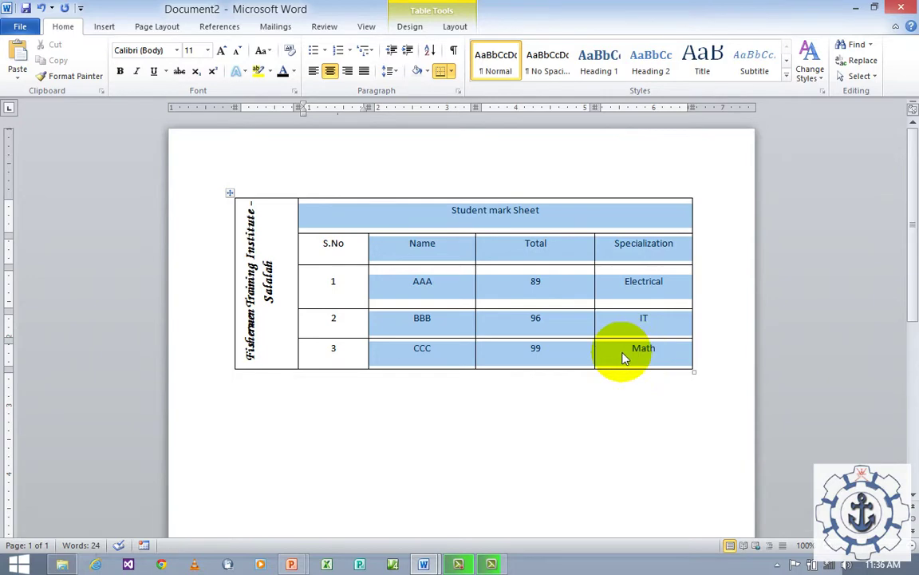
left_click_drag(319, 214, 673, 374)
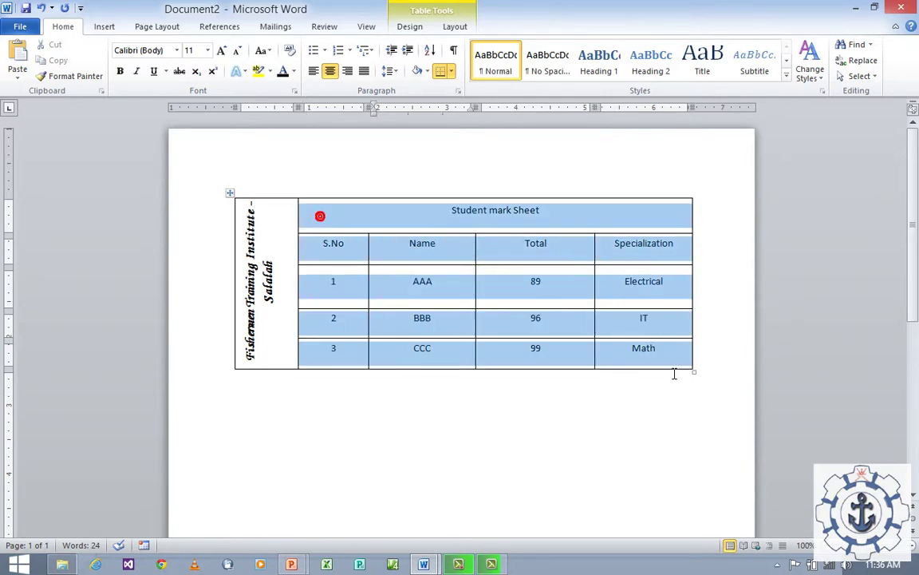
left_click(177, 50)
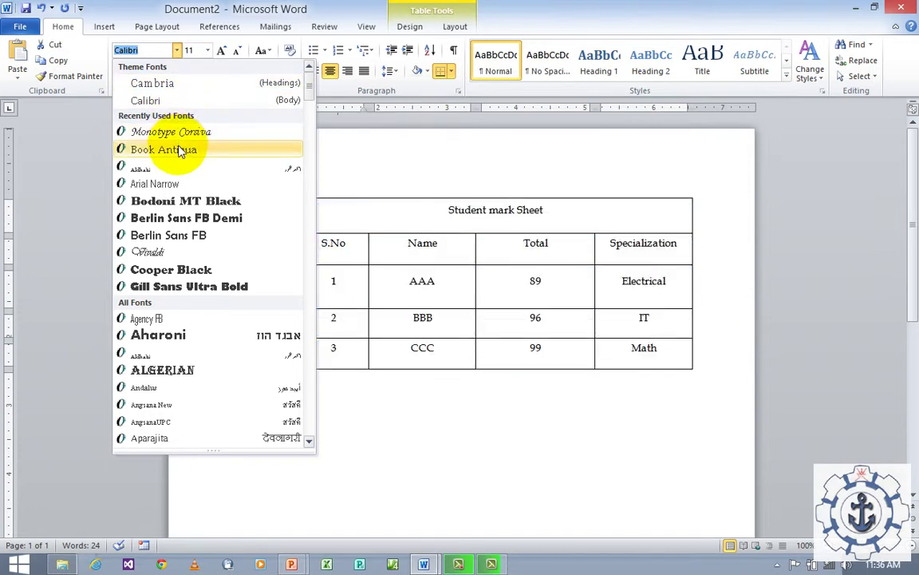
left_click(182, 150)
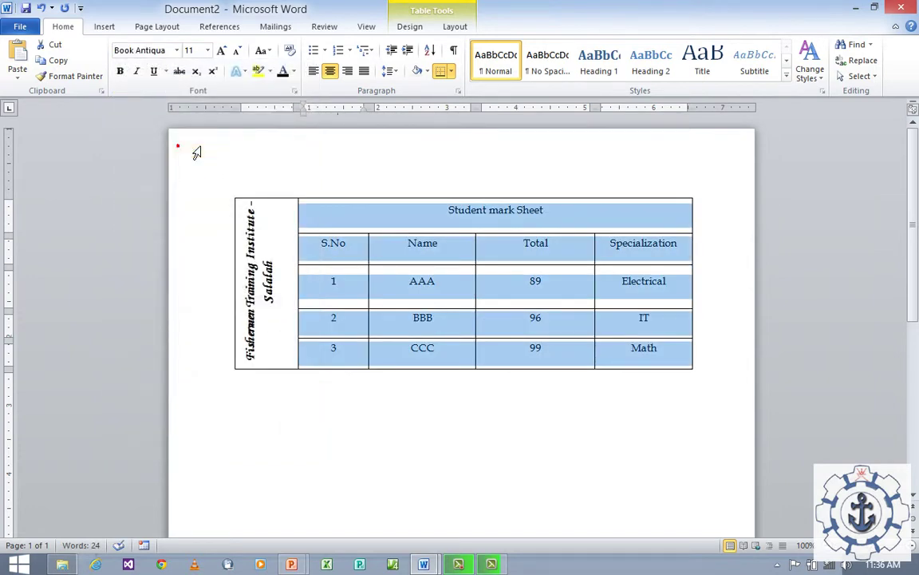
left_click(207, 50)
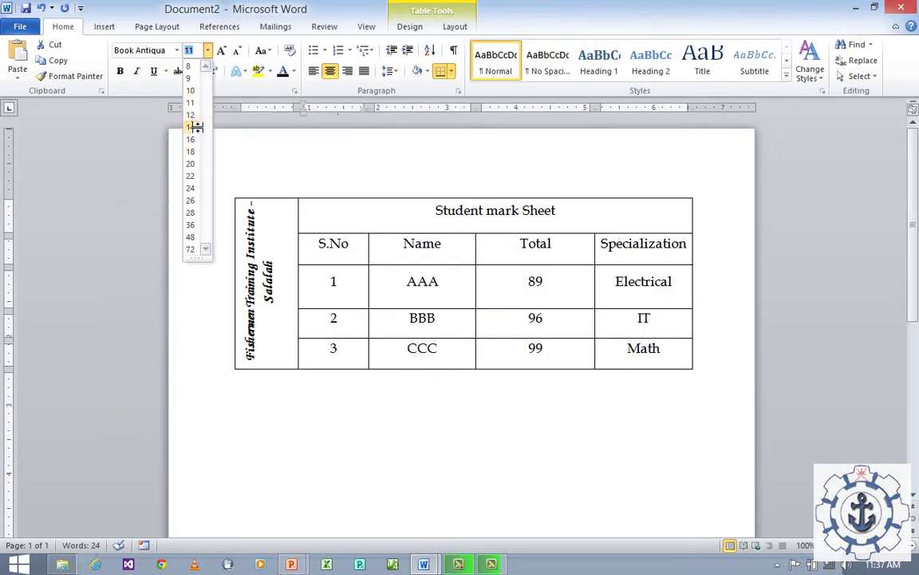
left_click(194, 127)
left_click(454, 224)
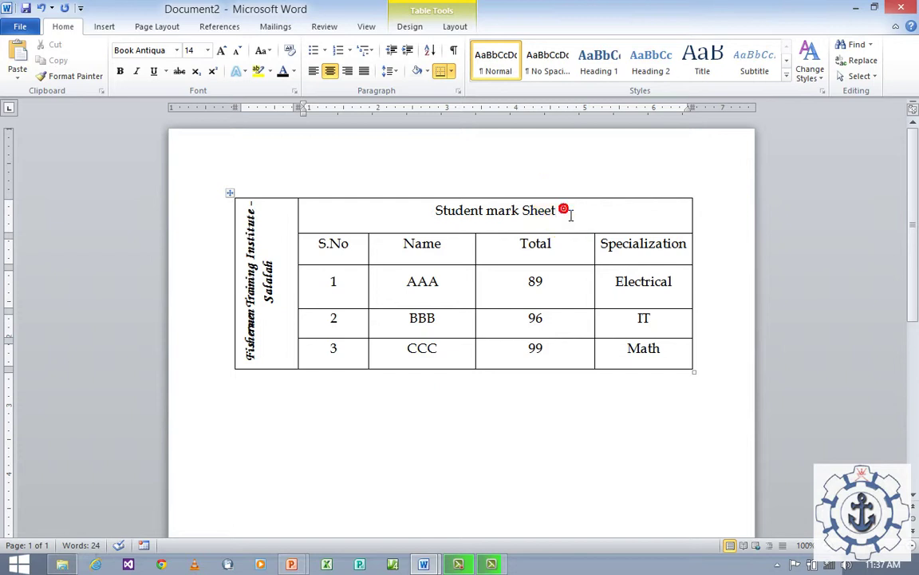
Step: Shade the title row light pink and make 'Student mark Sheet' bold
left_click(426, 72)
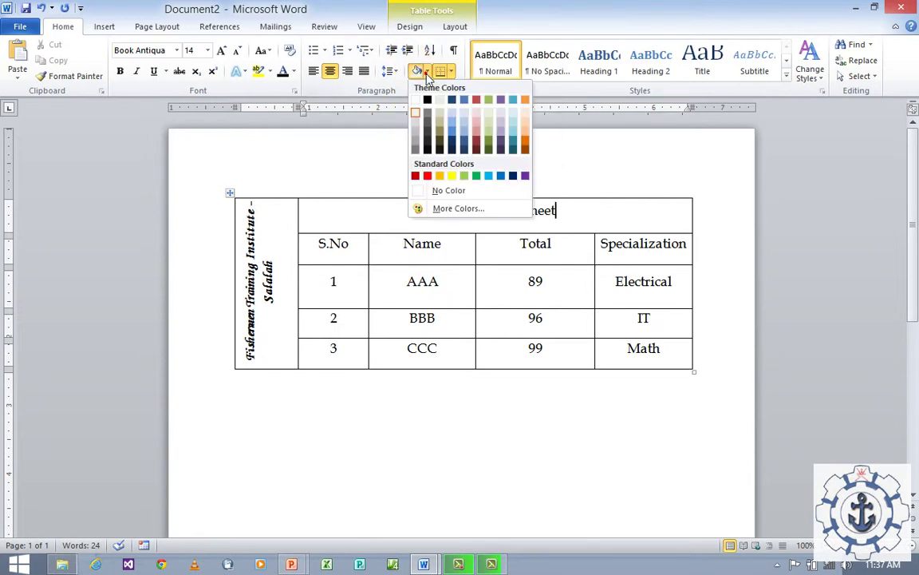
left_click(478, 124)
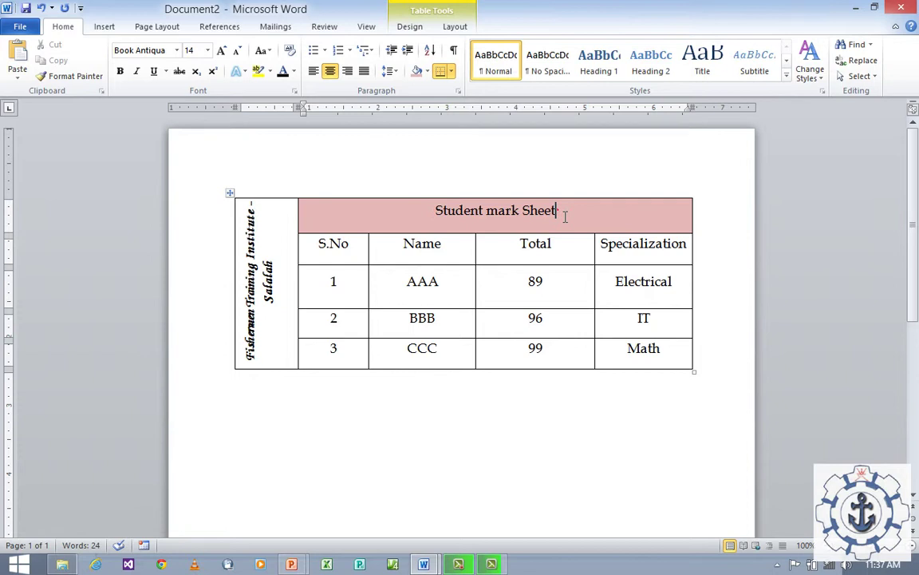
left_click_drag(435, 210, 557, 210)
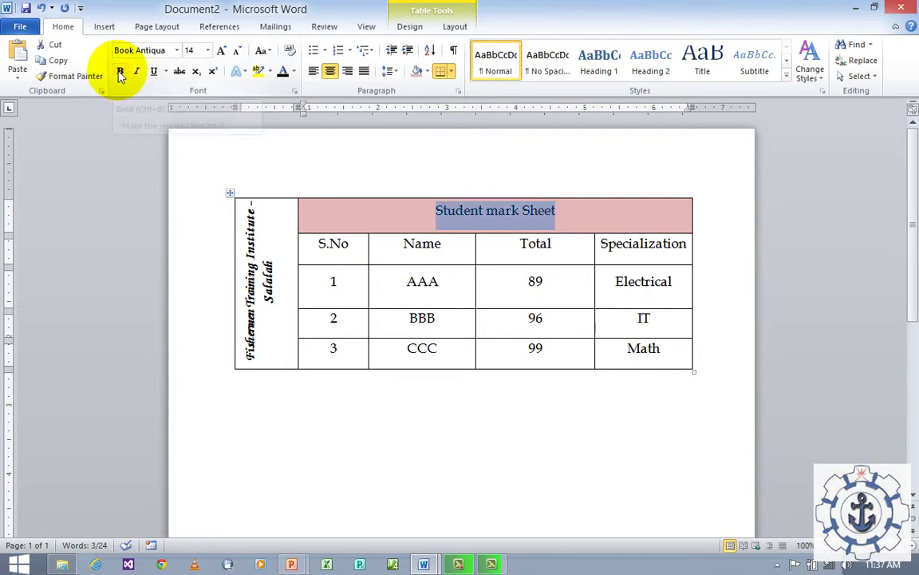
left_click(119, 72)
left_click(373, 222)
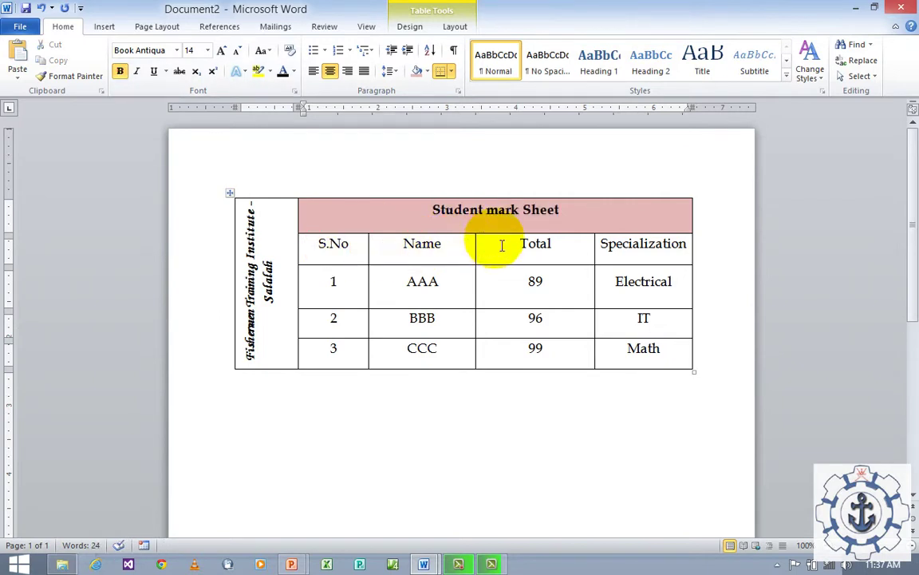
Step: Bold the column headings S.No, Name, Total and Specialization
left_click(628, 253)
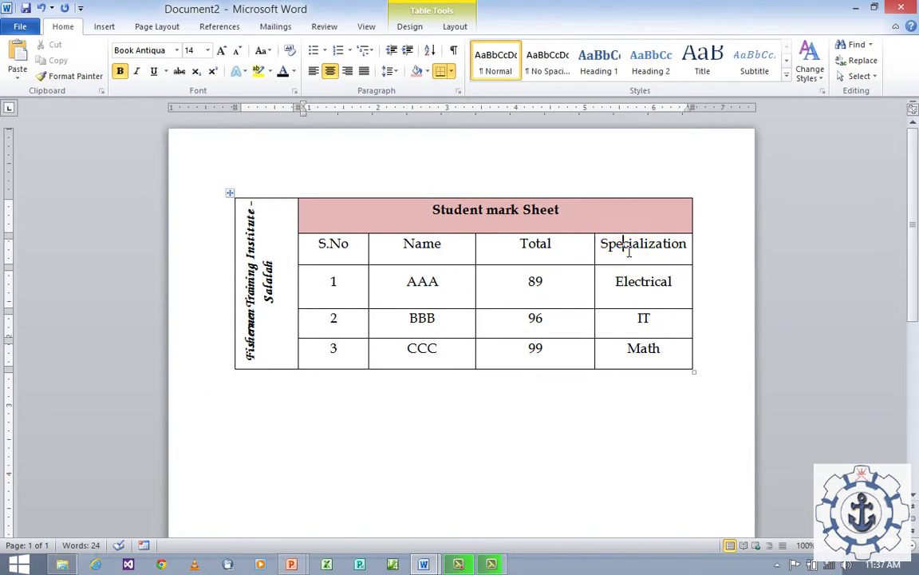
left_click_drag(628, 253, 355, 250)
left_click(120, 71)
left_click(360, 256)
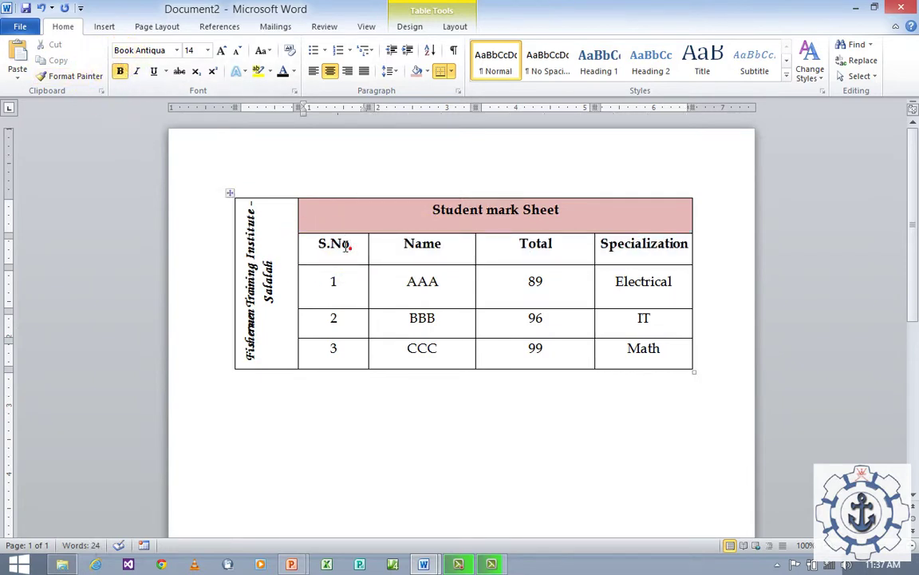
left_click(349, 247)
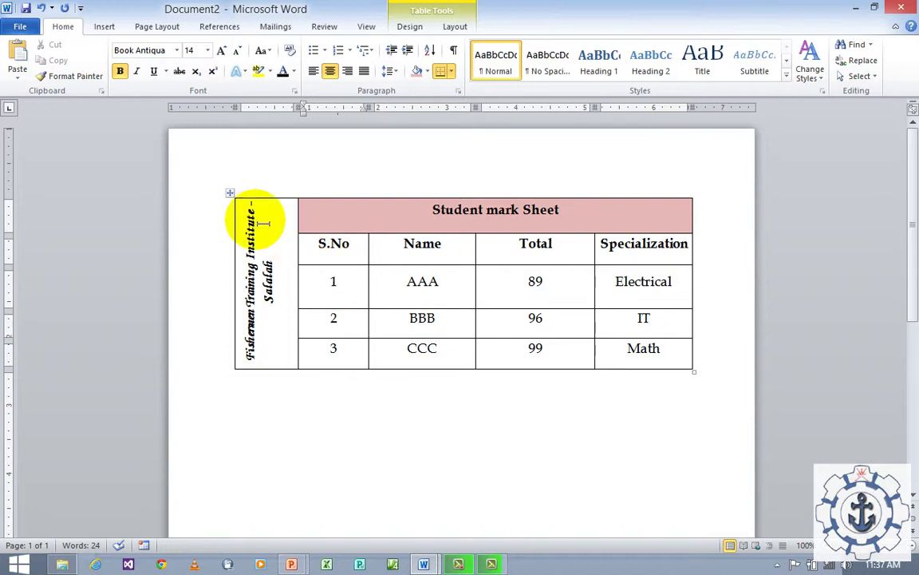
Step: Give the whole table 4½ pt borders on all cells through Borders and Shading
left_click(231, 194)
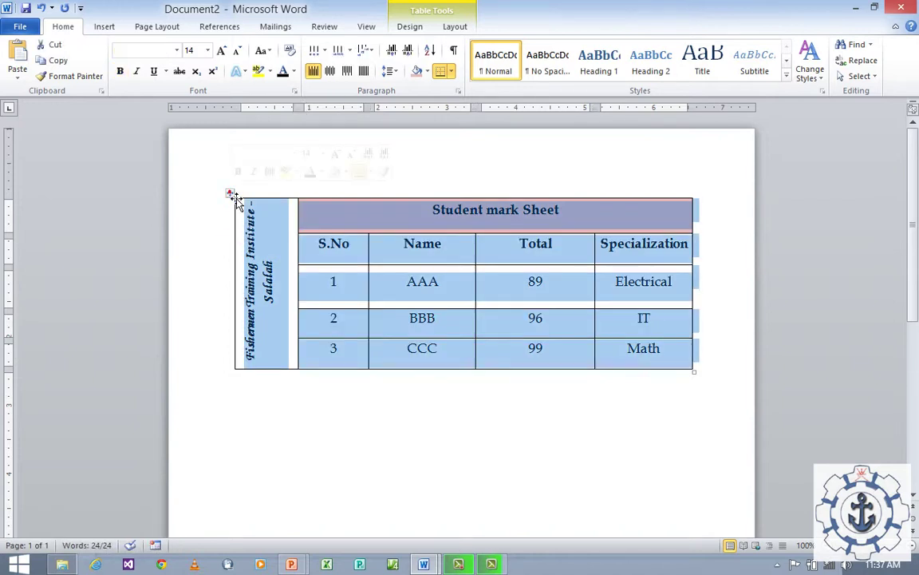
right_click(234, 197)
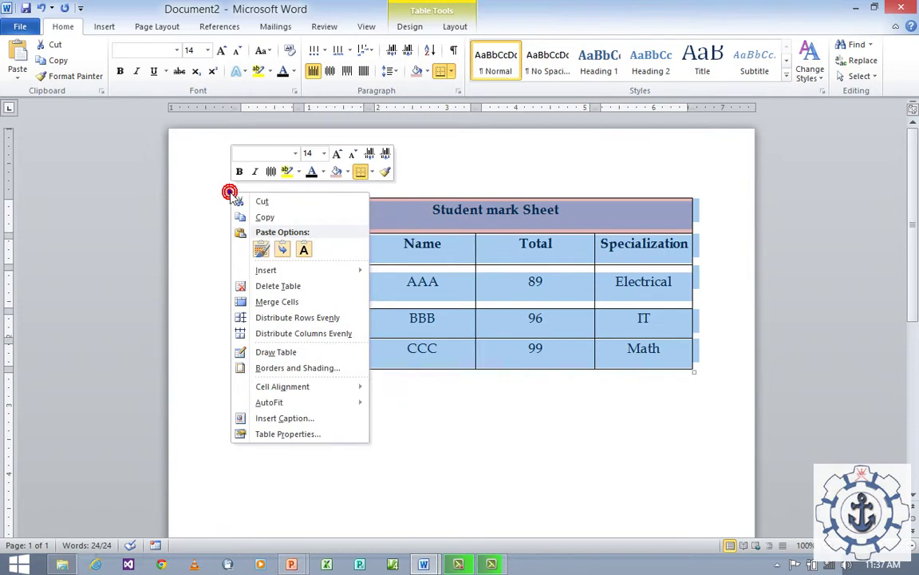
left_click(271, 368)
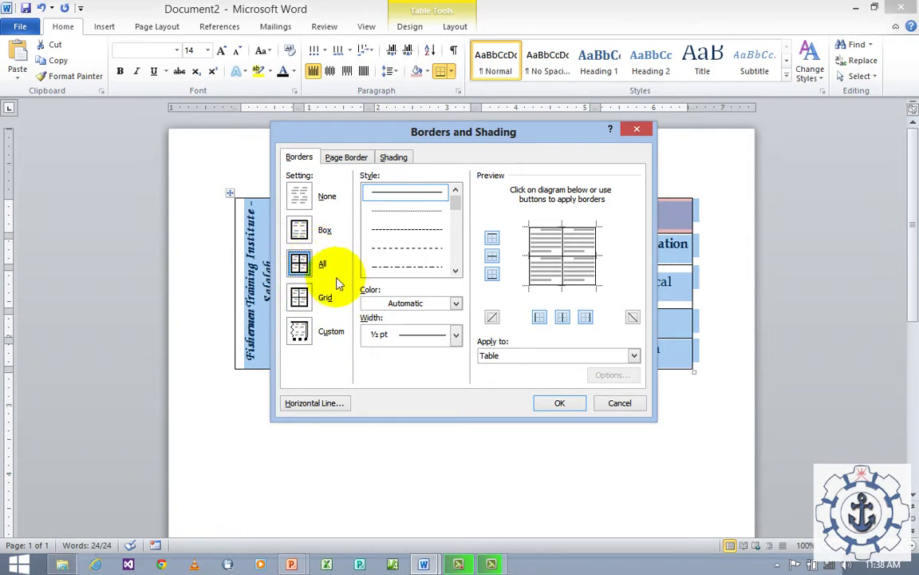
mouse_move(455, 203)
left_mouse_down()
mouse_move(458, 252)
mouse_move(455, 199)
left_mouse_up()
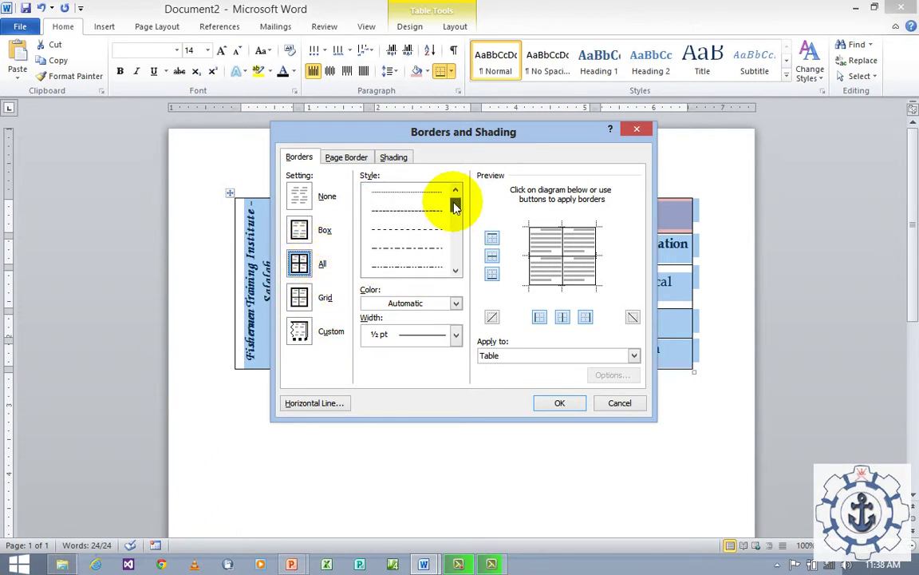
left_click(455, 334)
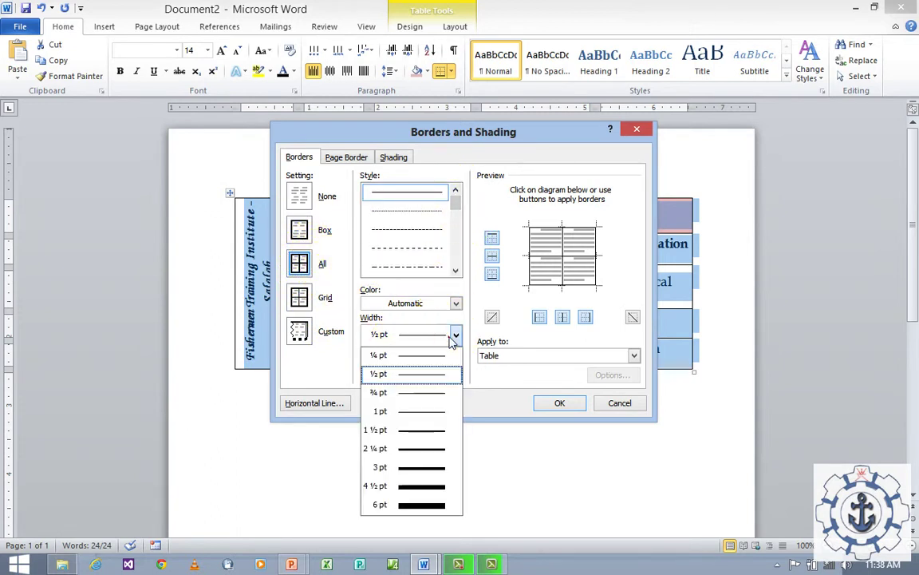
left_click(444, 486)
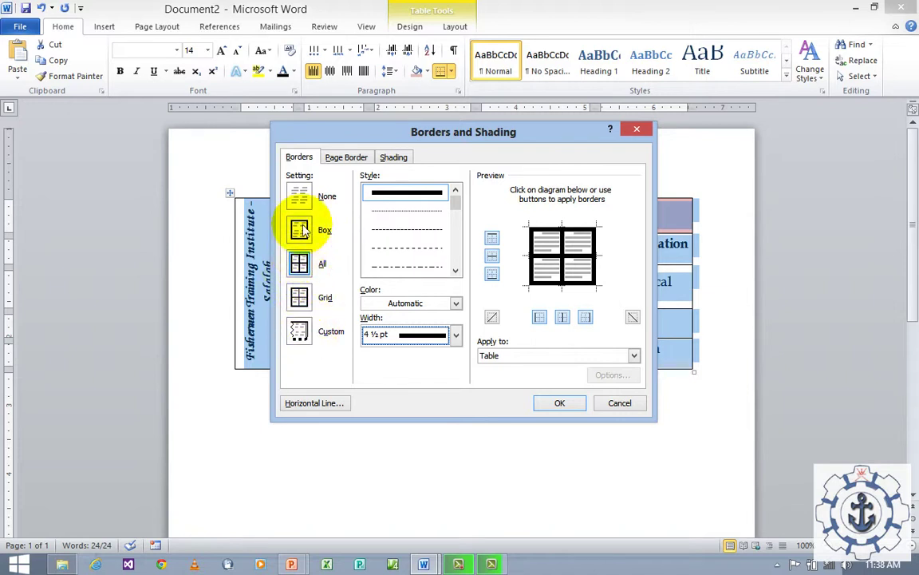
left_click(302, 266)
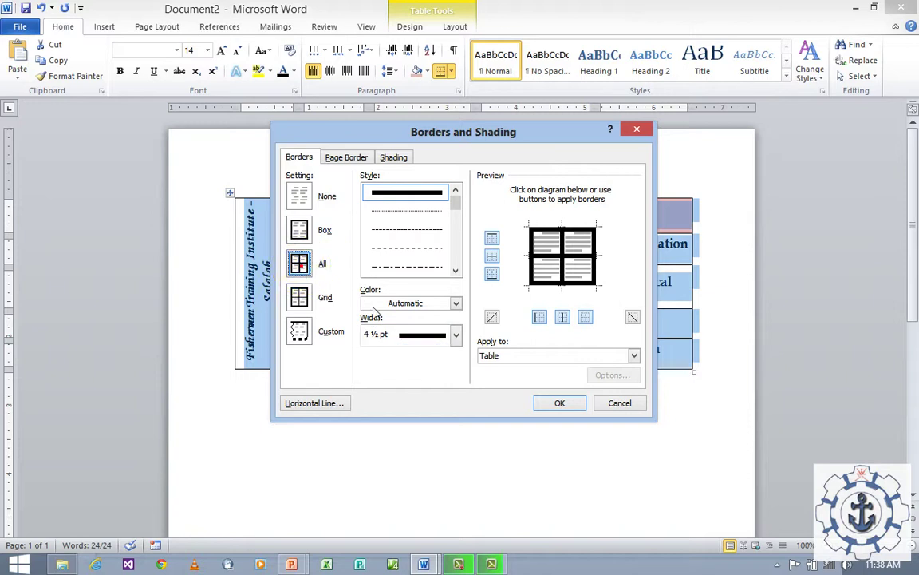
left_click(634, 356)
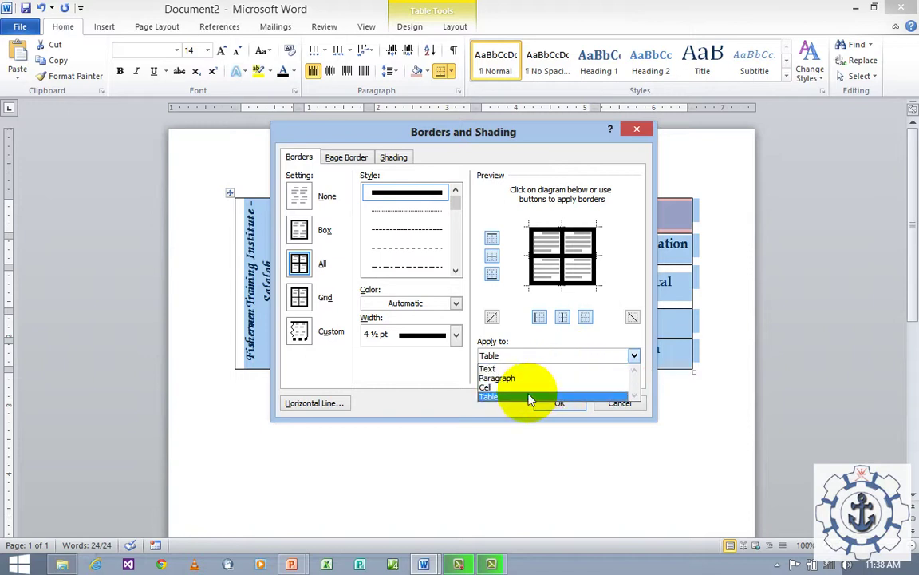
left_click(490, 397)
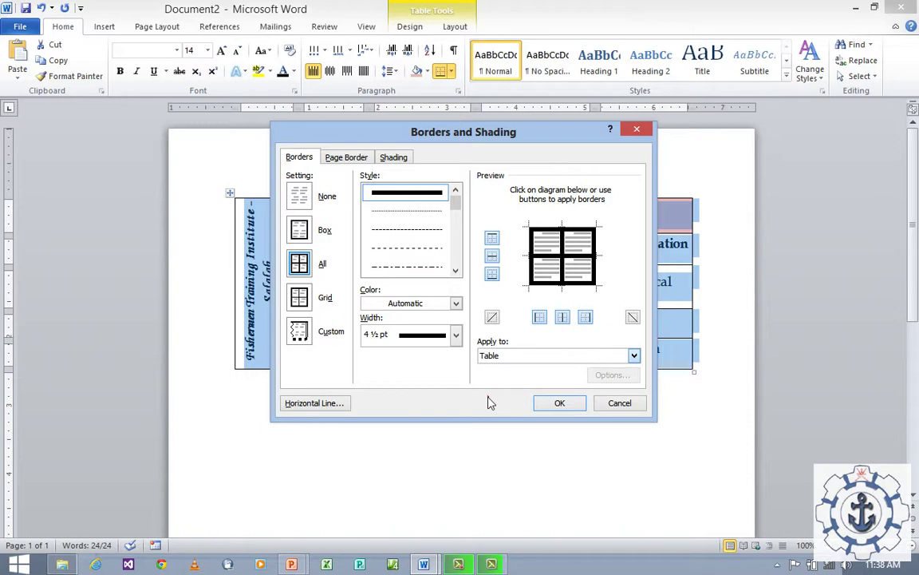
left_click(551, 403)
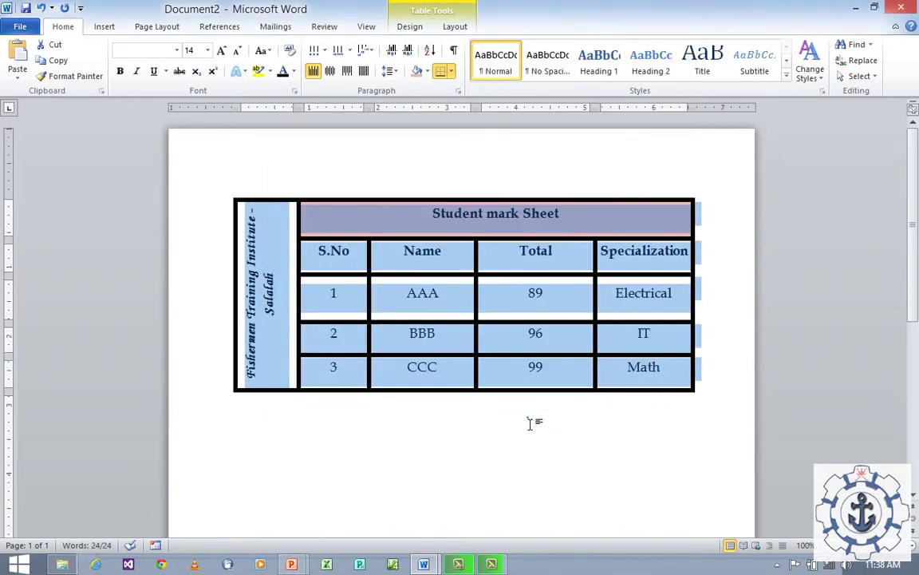
left_click(529, 422)
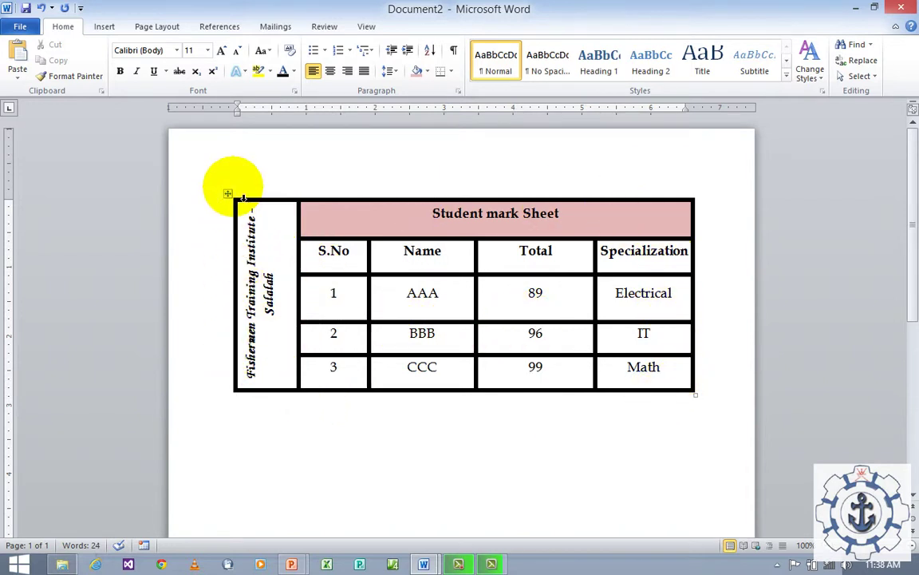
Step: Change the whole table's border colour to dark olive green in Borders and Shading
left_click(229, 194)
right_click(232, 199)
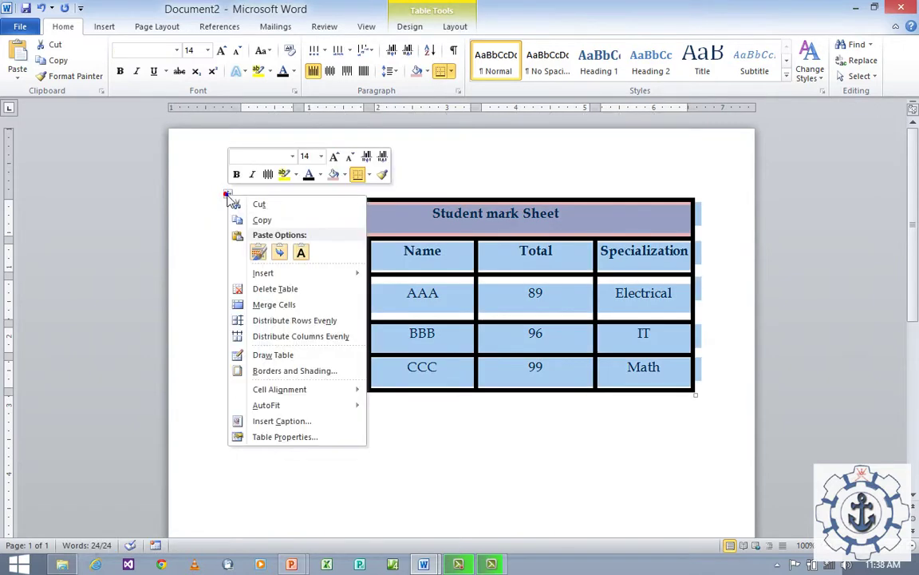
left_click(289, 371)
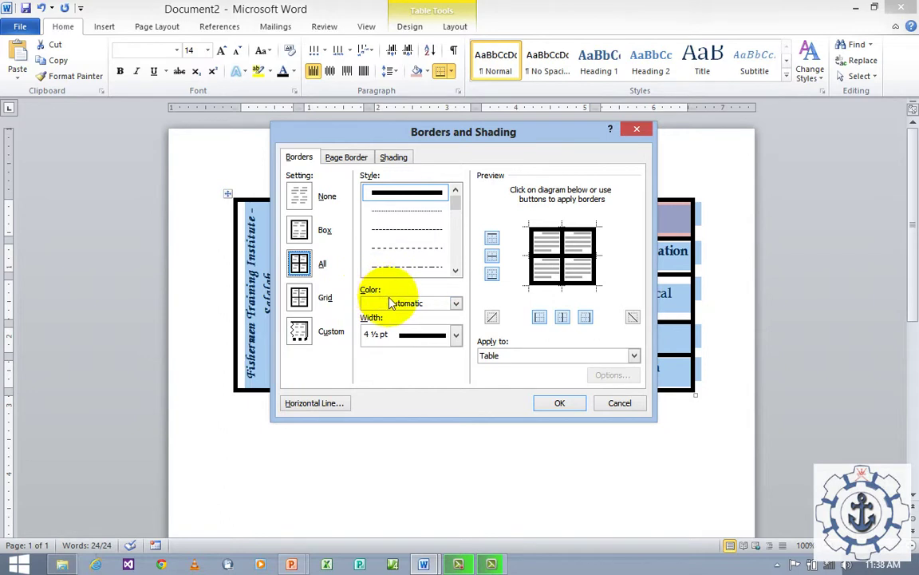
left_click(456, 305)
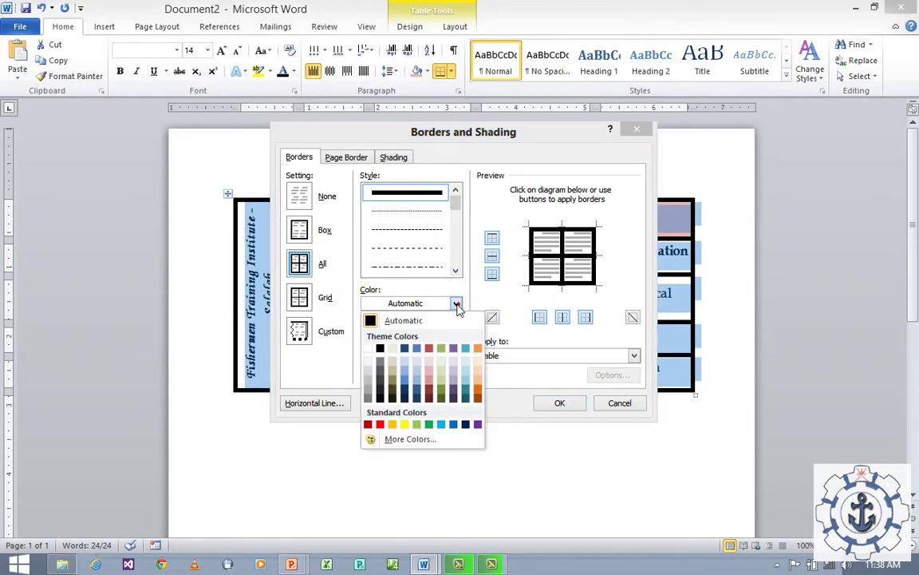
left_click(443, 400)
left_click(542, 409)
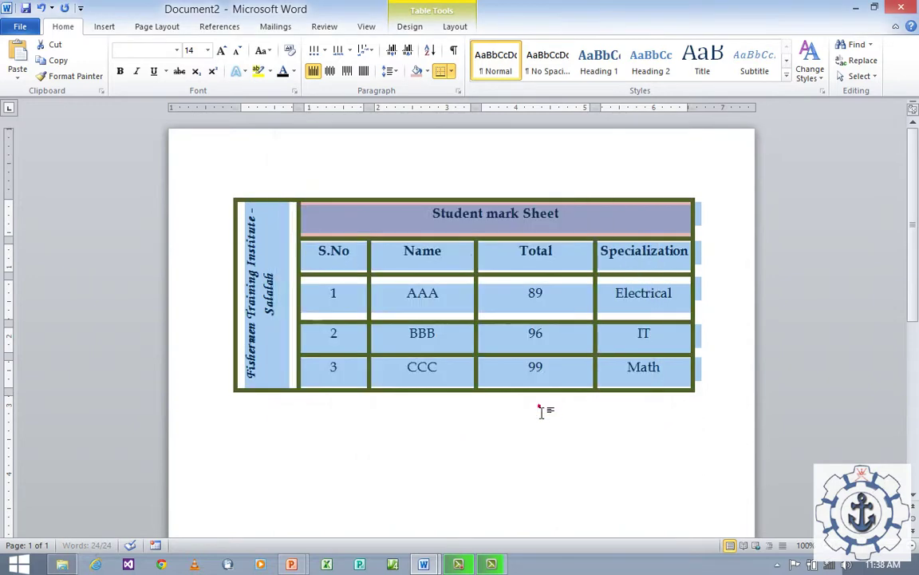
left_click(521, 408)
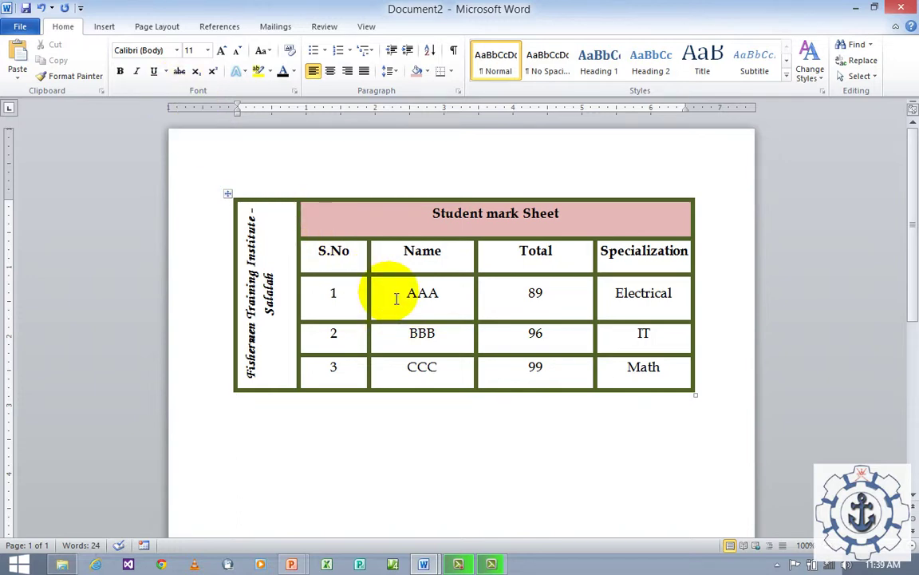
Step: With Draw Table, add a full-width row under the table and split it into three cells
left_click(104, 26)
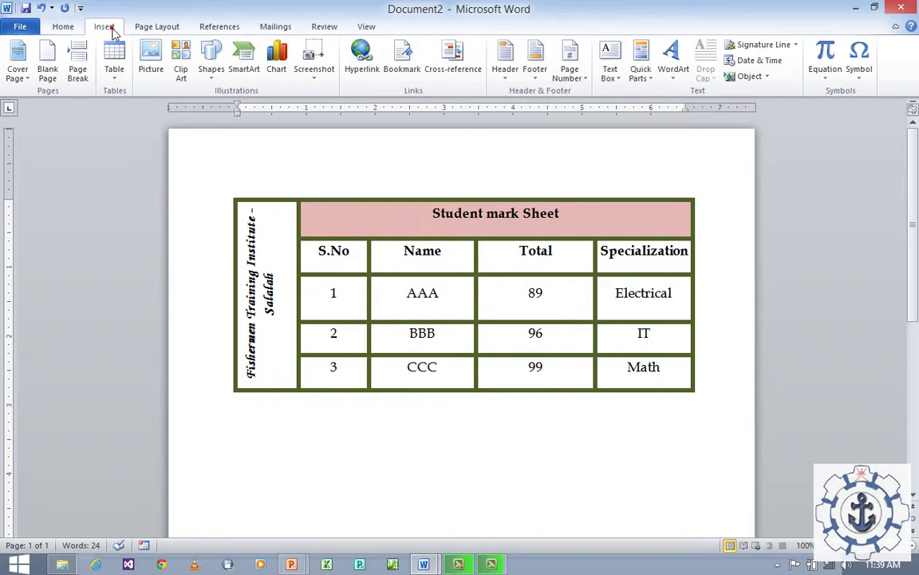
left_click(116, 83)
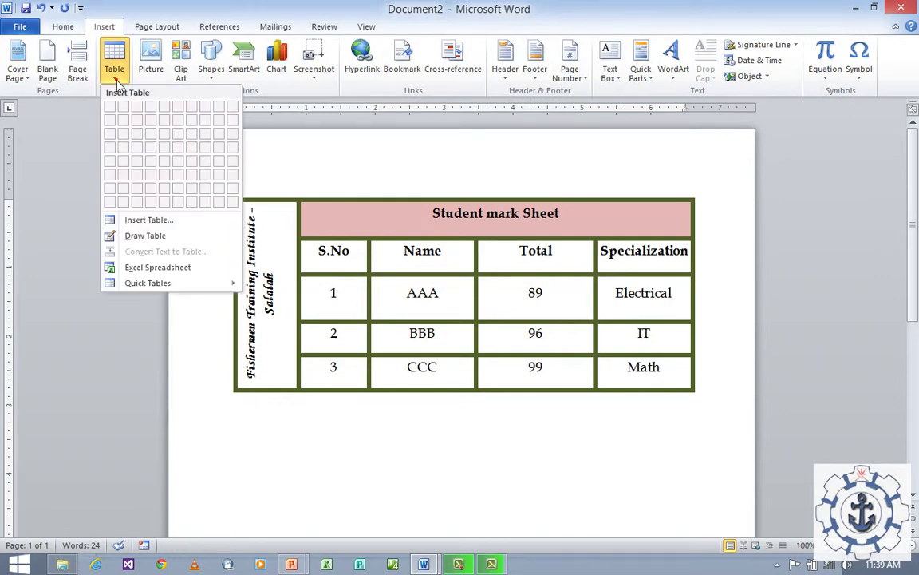
left_click(132, 244)
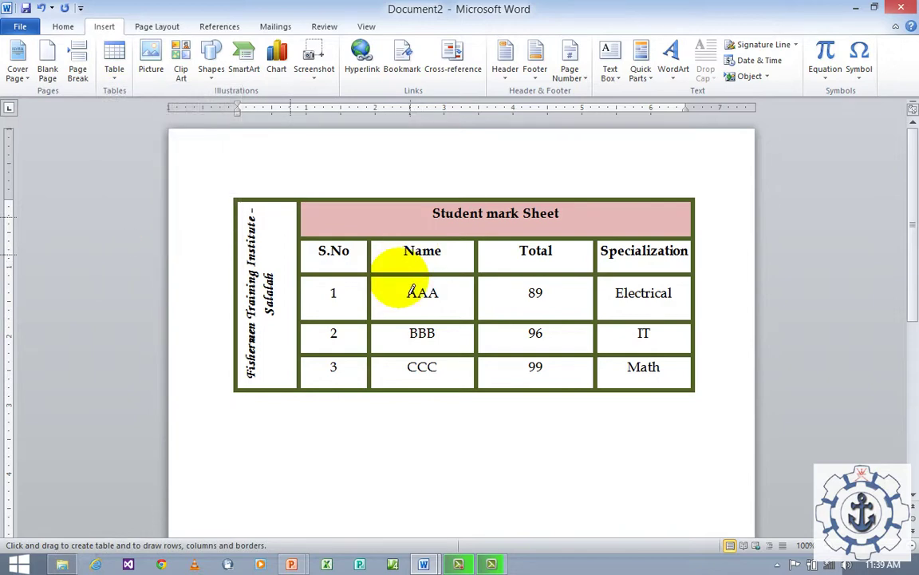
left_click_drag(234, 391, 707, 455)
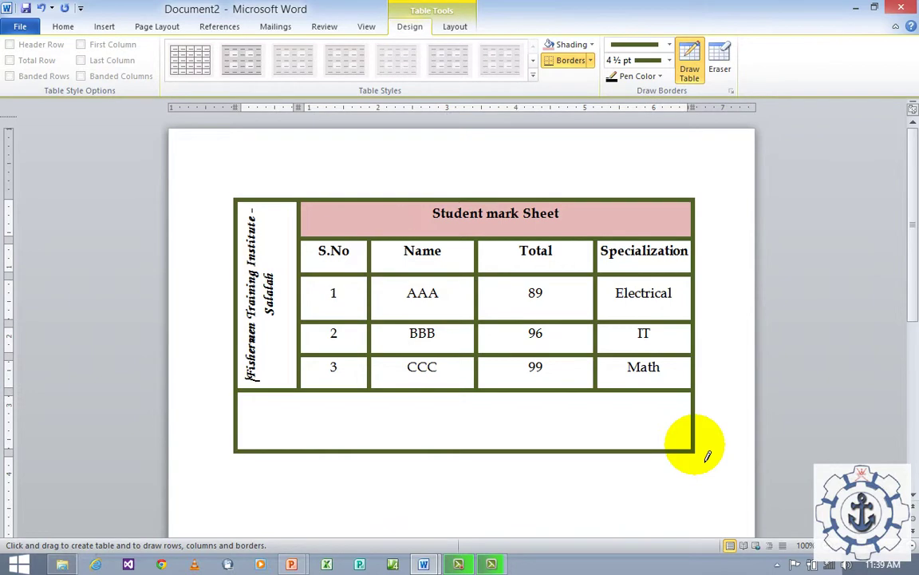
scroll(415, 449, "down", 1)
scroll(421, 448, "down", 2)
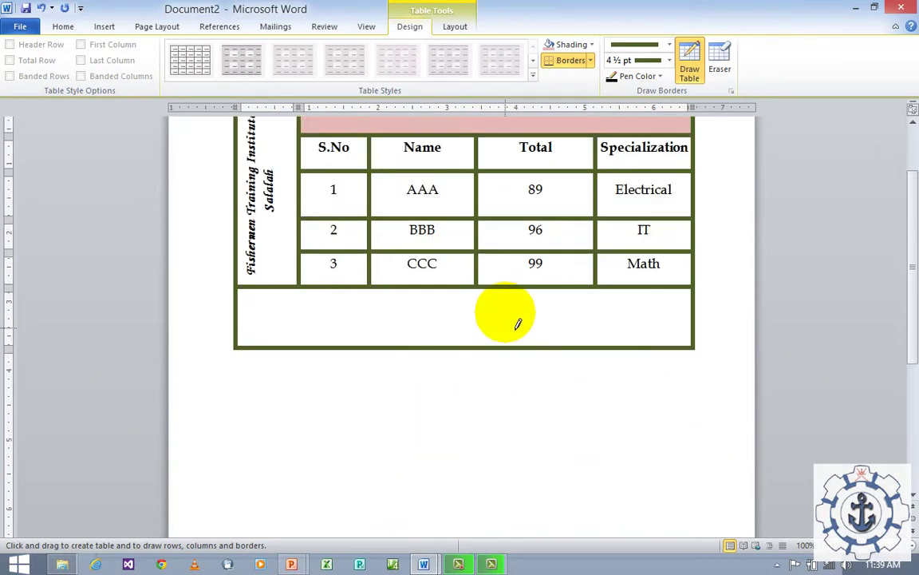
mouse_move(466, 335)
left_mouse_down()
mouse_move(419, 306)
mouse_move(417, 354)
left_mouse_up()
Step: Draw narrow extra columns along the table's left and right sides
scroll(416, 354, "up", 2)
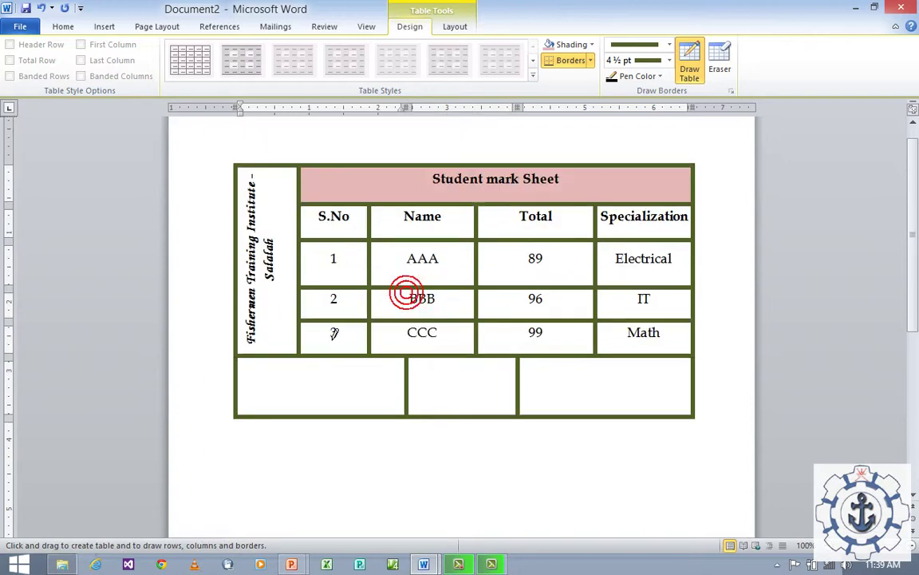
left_click_drag(189, 164, 236, 218)
mouse_move(262, 280)
left_mouse_down()
mouse_move(238, 437)
mouse_move(243, 432)
left_mouse_up()
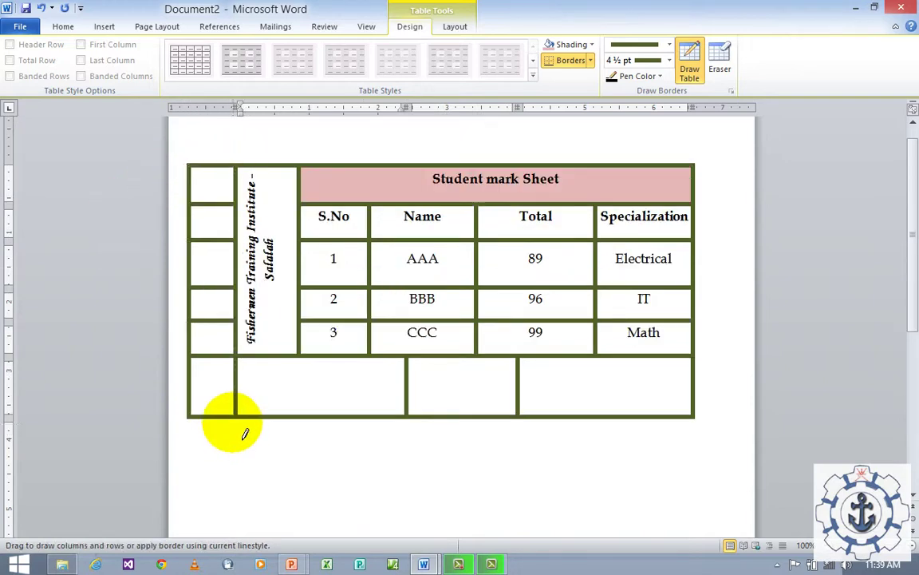
left_click_drag(714, 183, 757, 424)
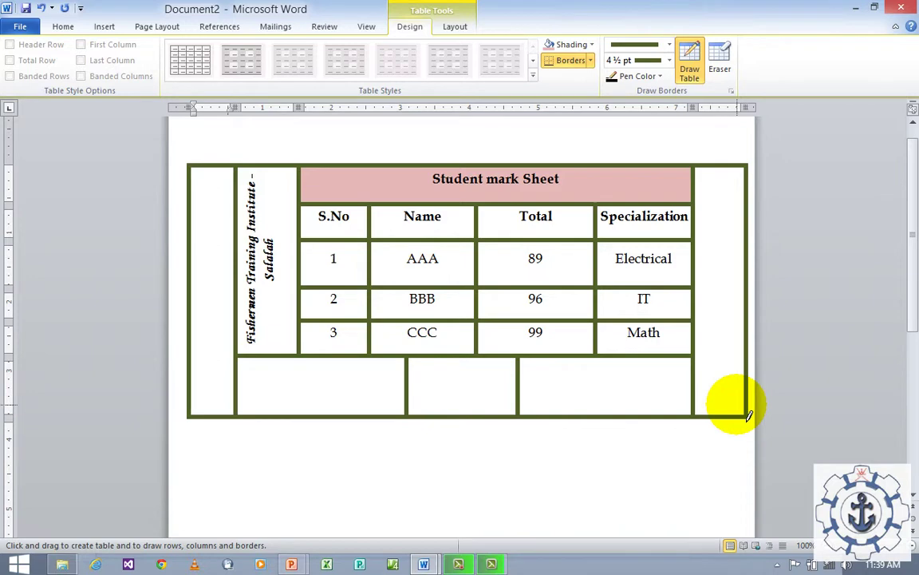